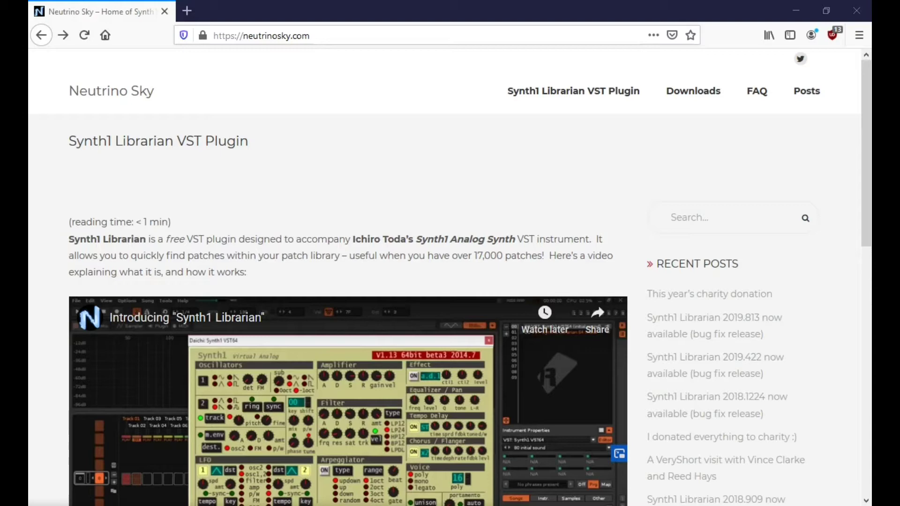
# Step: Select Synth1V113beta3.zip in the Downloads folder beside the Synth1 Librarian page
pyautogui.click(183, 146)
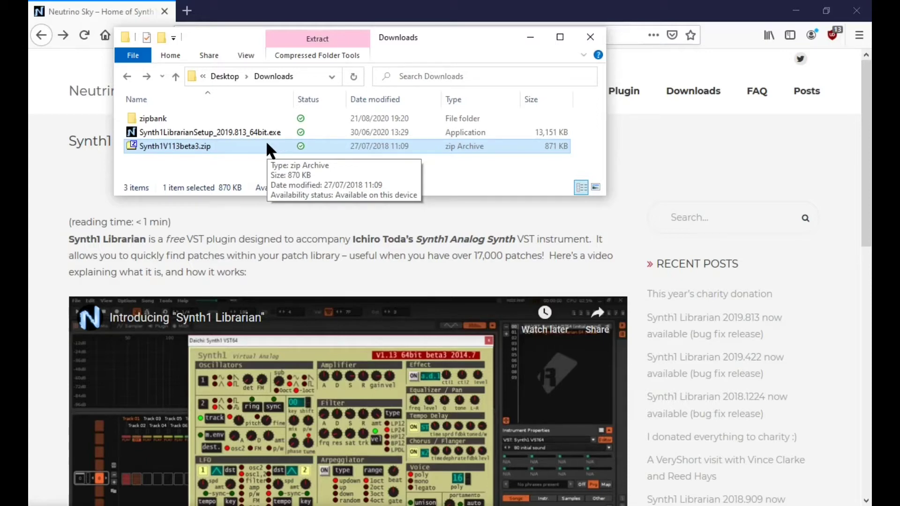
# Step: Load the Synth1 Librarian downloads page, browse zipbank's 118 archives, then return to Downloads
pyautogui.click(713, 144)
pyautogui.click(691, 94)
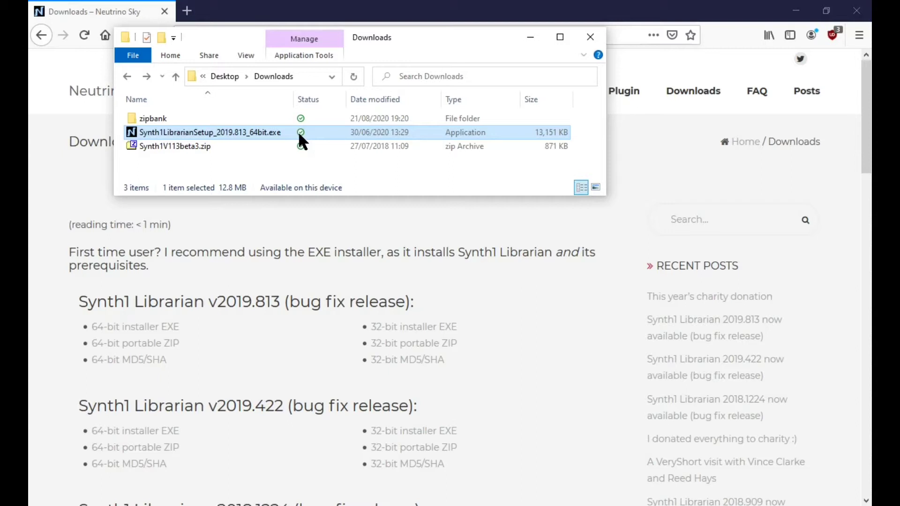
pyautogui.click(277, 117)
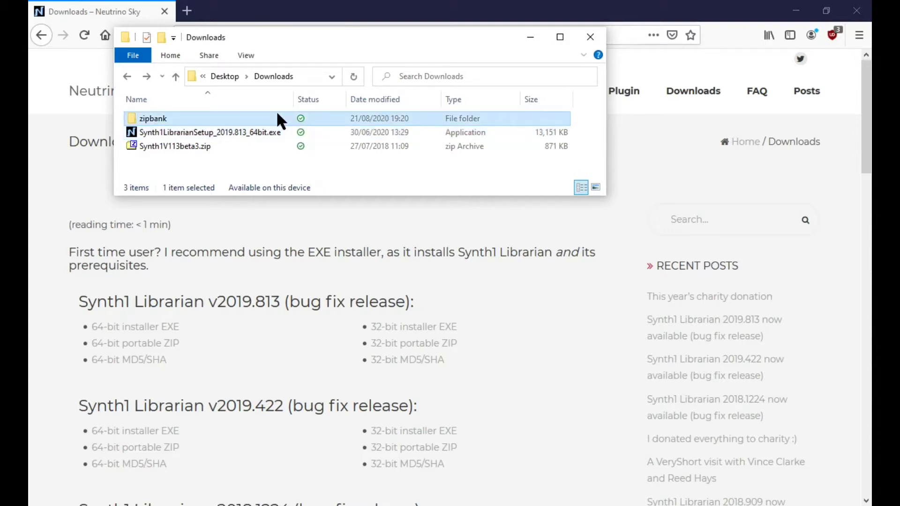
pyautogui.doubleClick(277, 116)
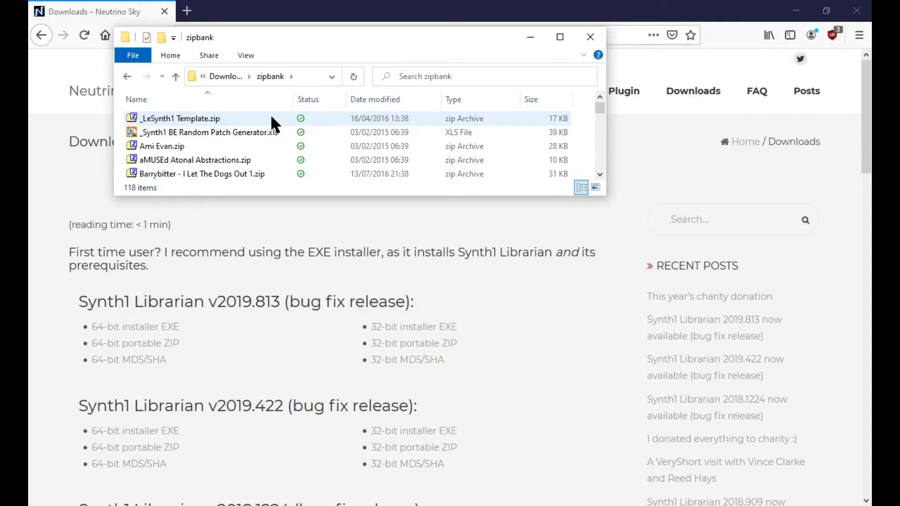
pyautogui.click(175, 76)
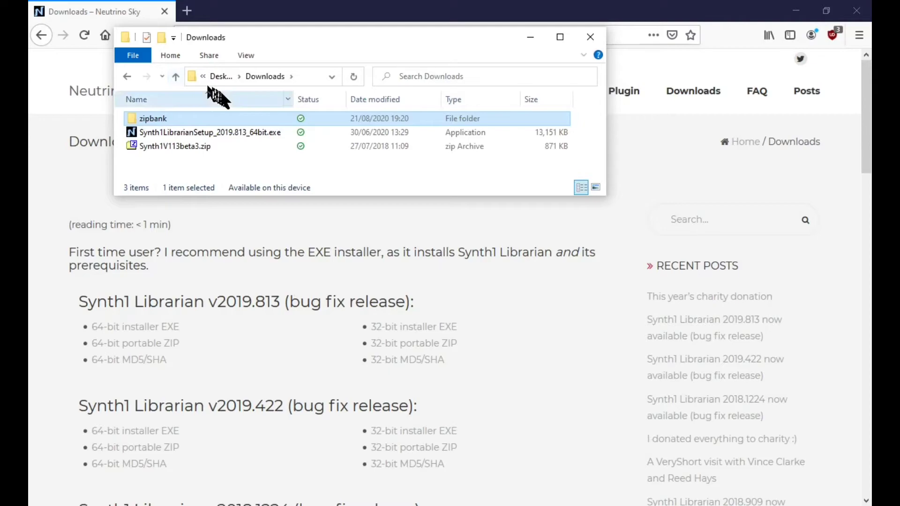
# Step: Minimise Firefox and show the full D:\VSTs path in the second Explorer window
pyautogui.click(796, 11)
pyautogui.click(695, 186)
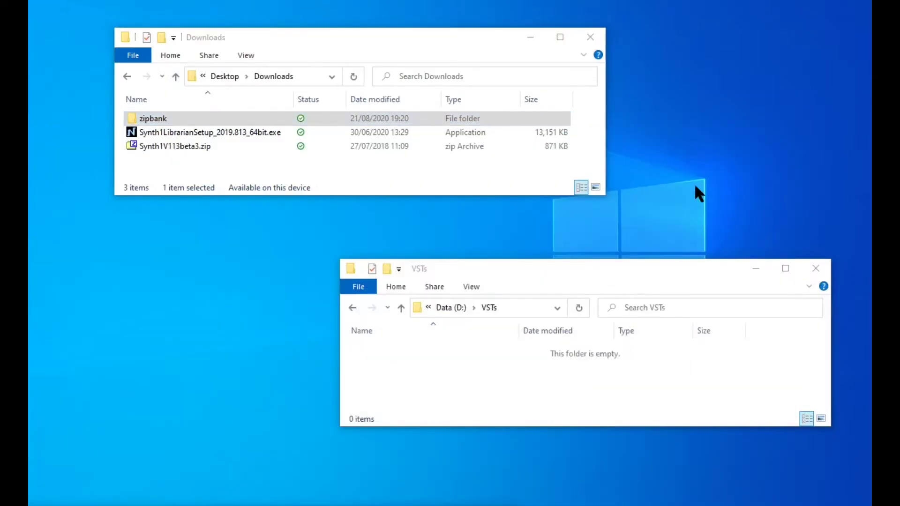
pyautogui.click(528, 307)
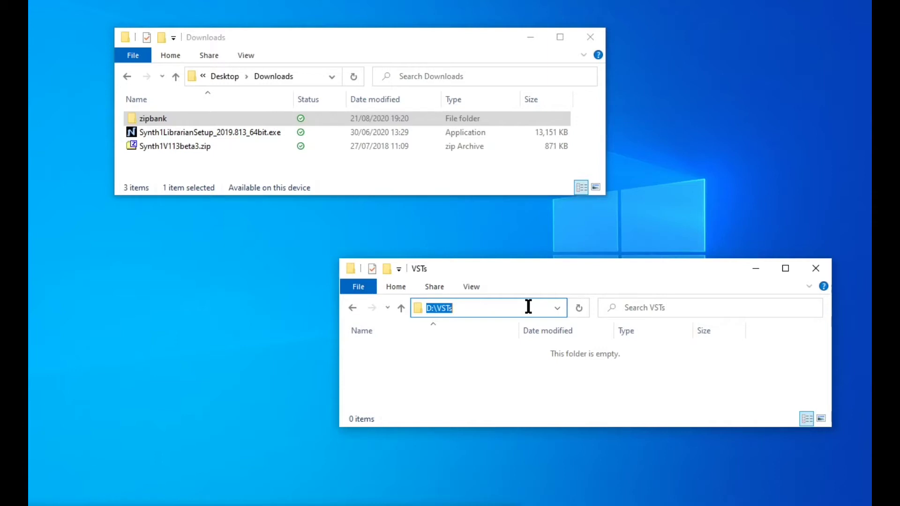
# Step: Drag Synth1V113beta3.zip into D:\VSTs and extract it there with 7-Zip Extract Here
pyautogui.click(245, 149)
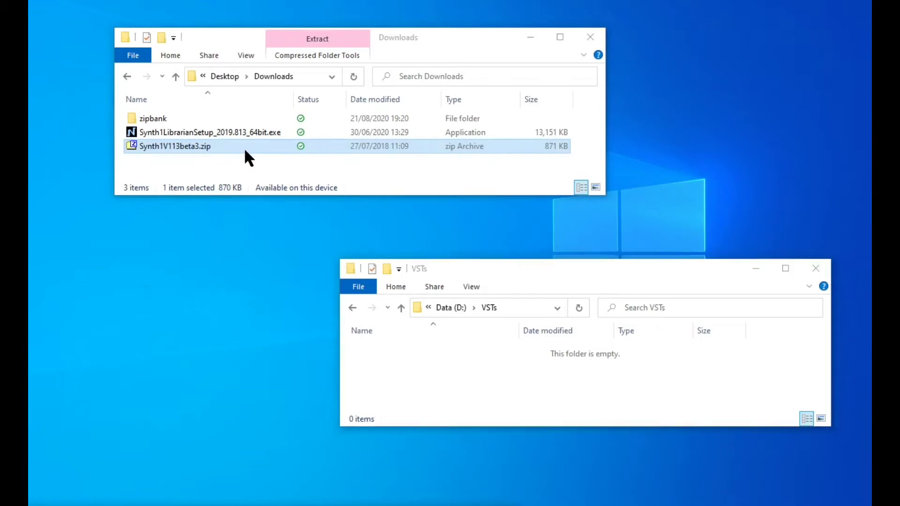
pyautogui.moveTo(247, 149); pyautogui.dragTo(421, 350)
pyautogui.moveTo(466, 365)
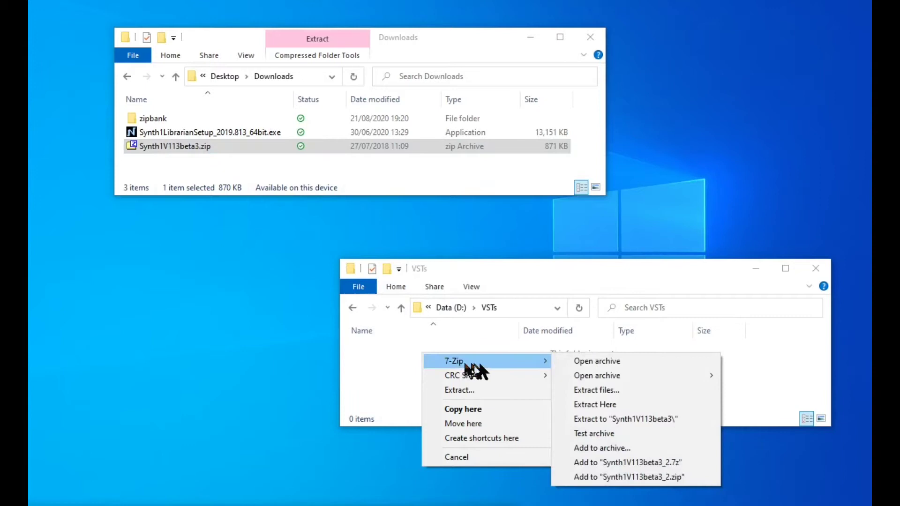
pyautogui.click(611, 403)
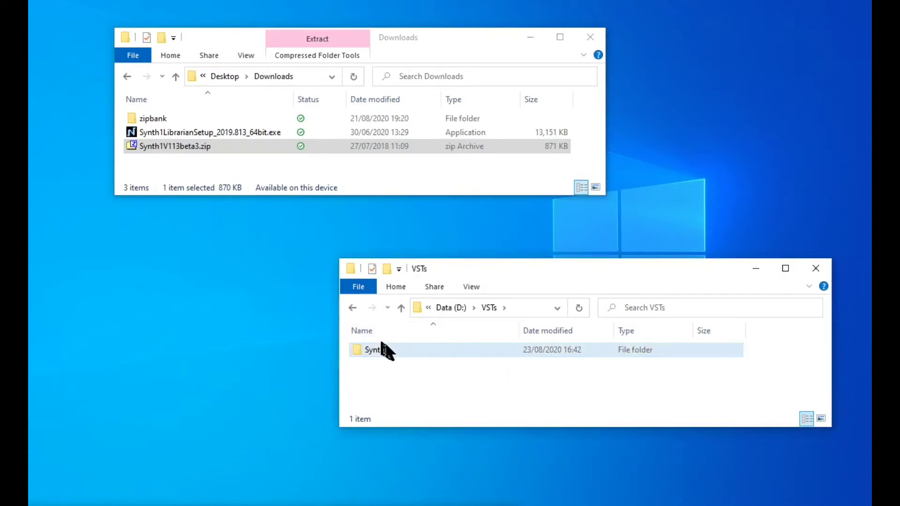
# Step: Run initsettings.exe from the Synth1 folder, confirming initialisation and dismissing the completion message
pyautogui.doubleClick(387, 348)
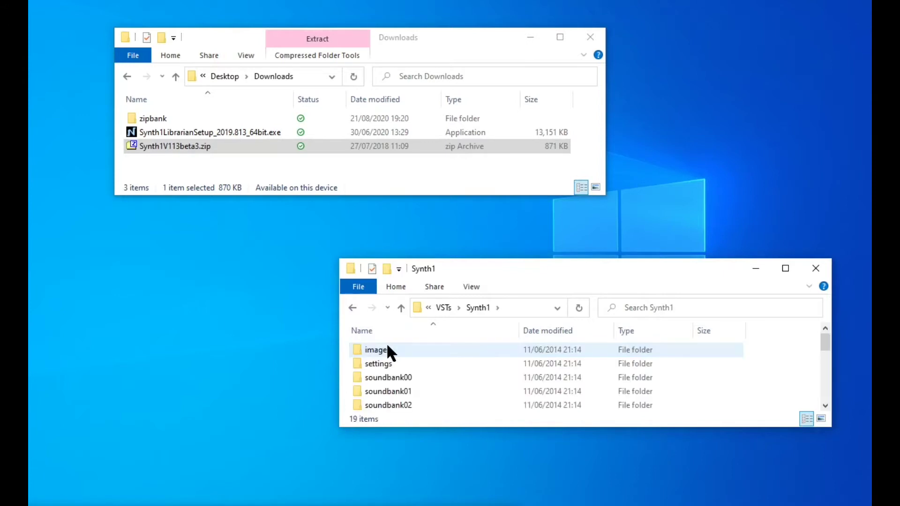
pyautogui.scroll(-5, 446, 370)
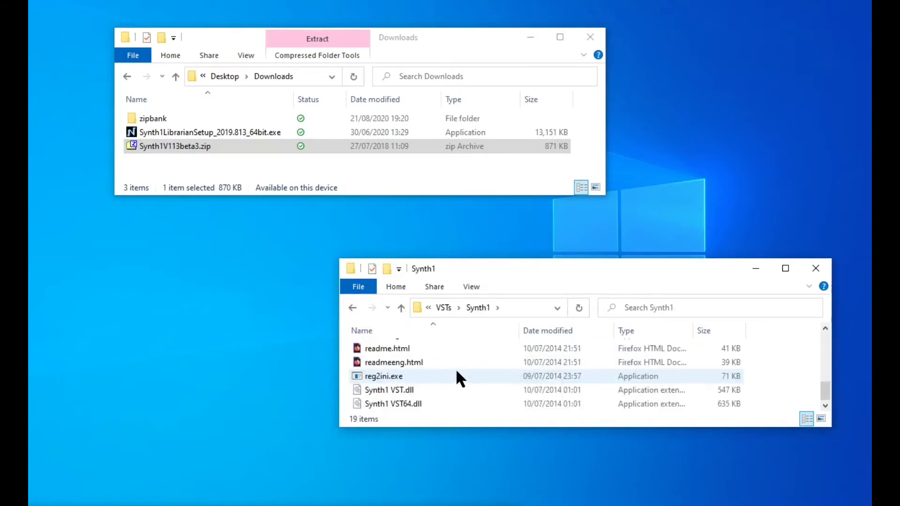
pyautogui.scroll(1, 456, 371)
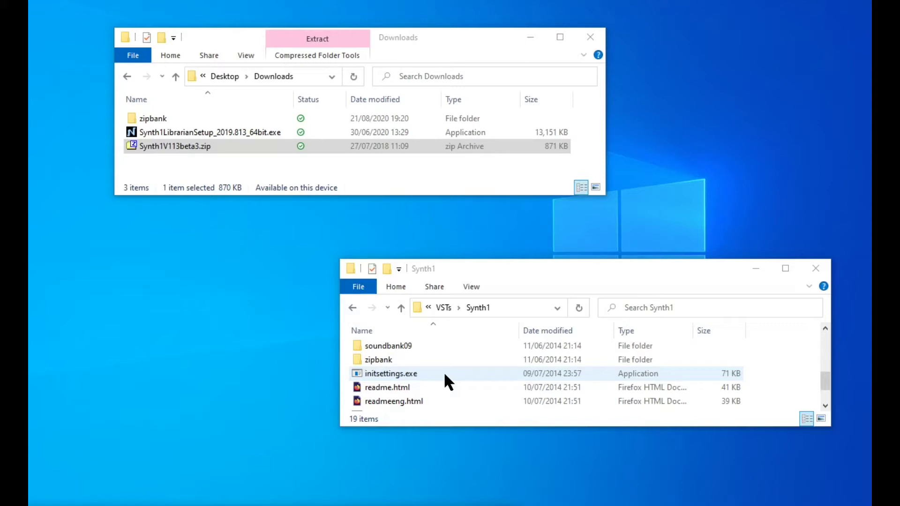
pyautogui.doubleClick(438, 372)
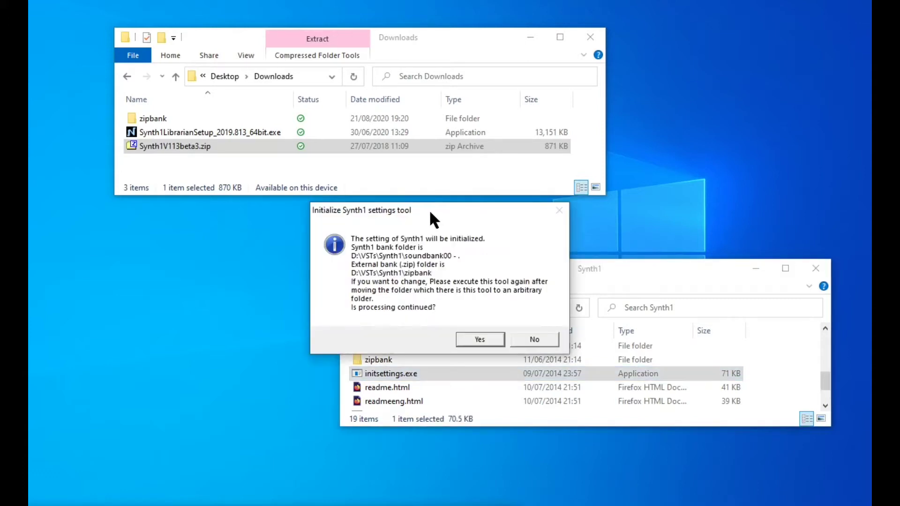
pyautogui.click(485, 339)
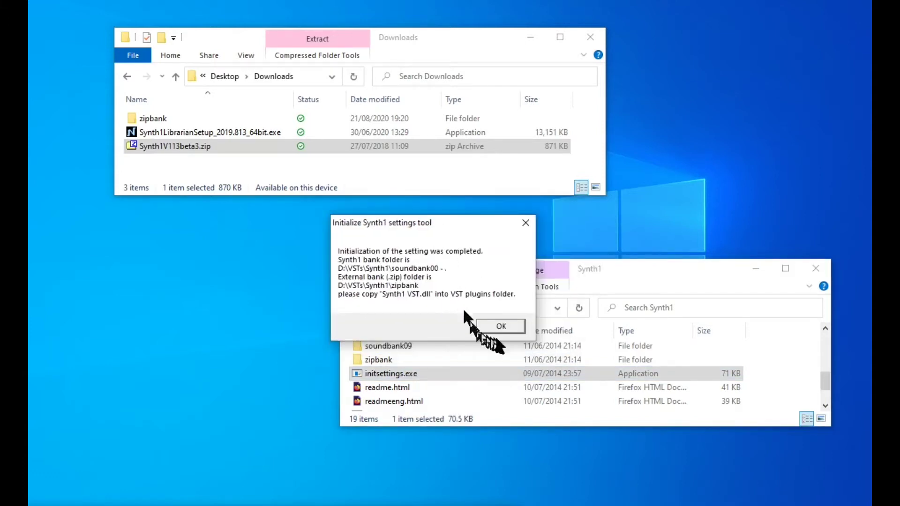
pyautogui.click(501, 326)
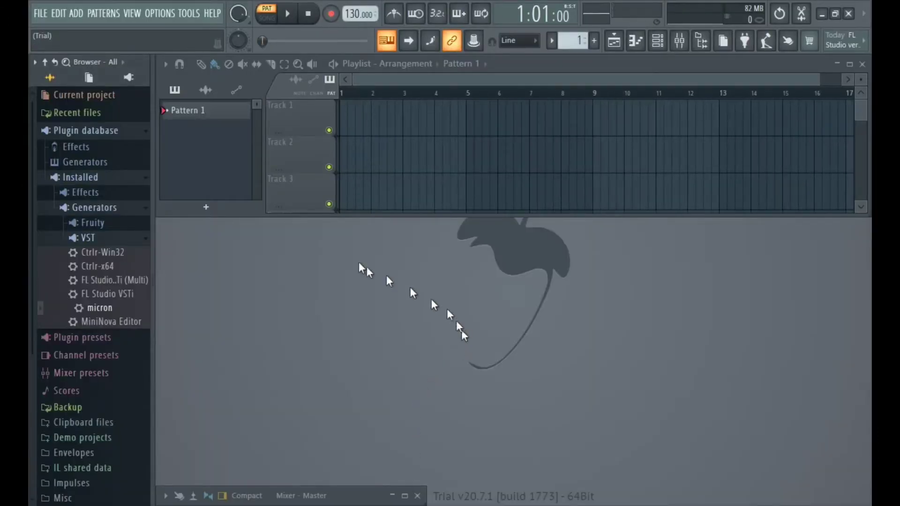
# Step: Scan the D:\VSTs\ search path in the Plugin Manager so Synth1 VST is detected
pyautogui.click(167, 14)
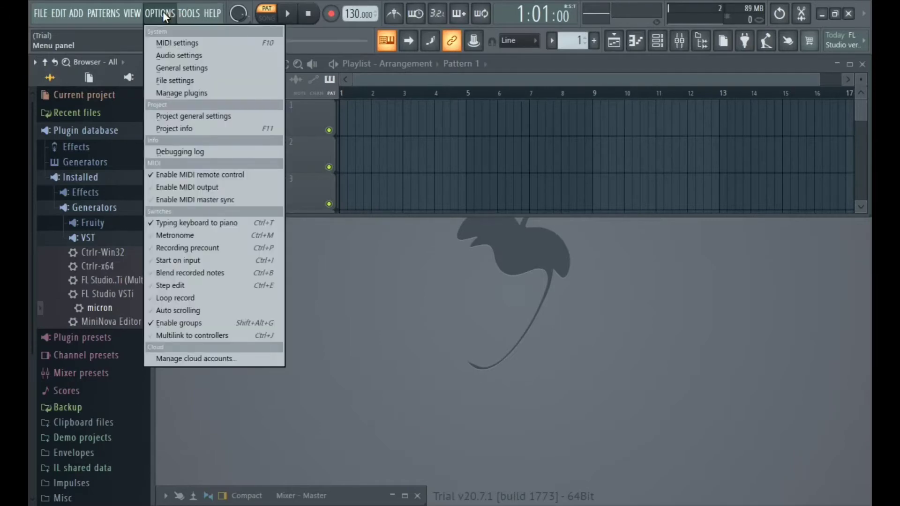
pyautogui.click(190, 93)
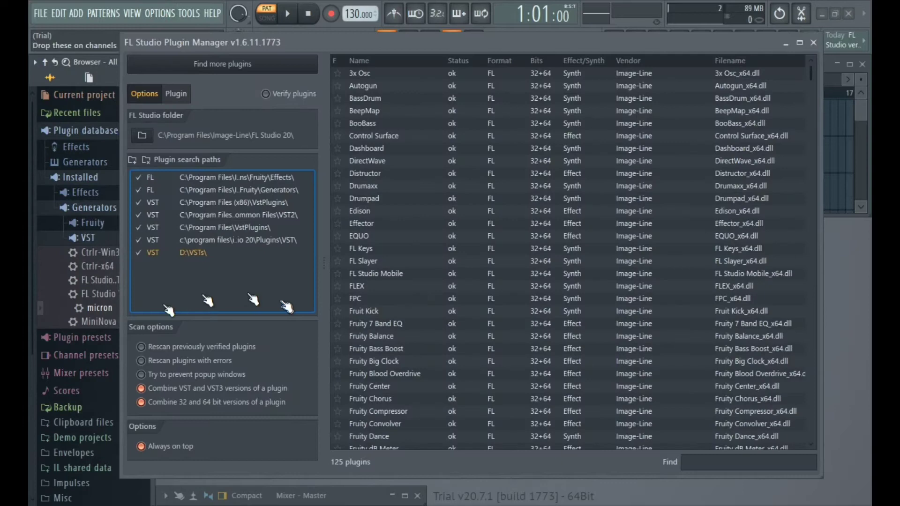
pyautogui.click(207, 254)
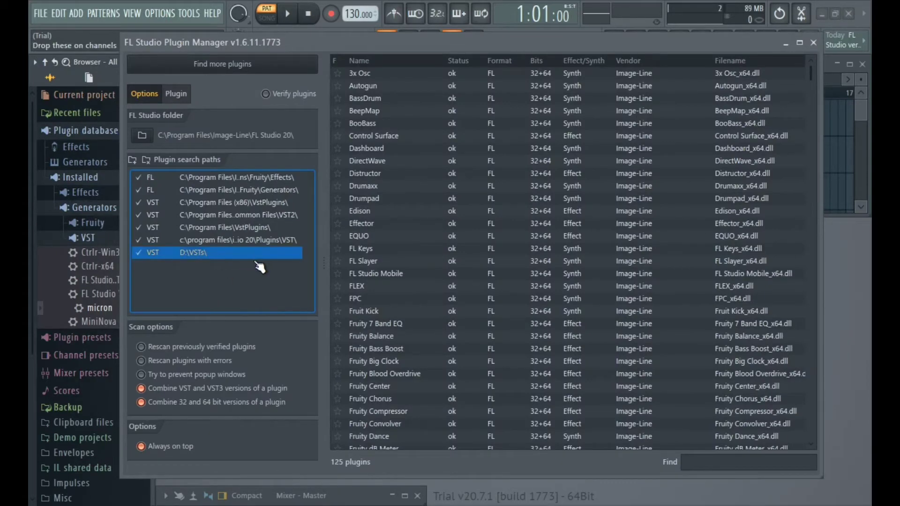
pyautogui.click(260, 61)
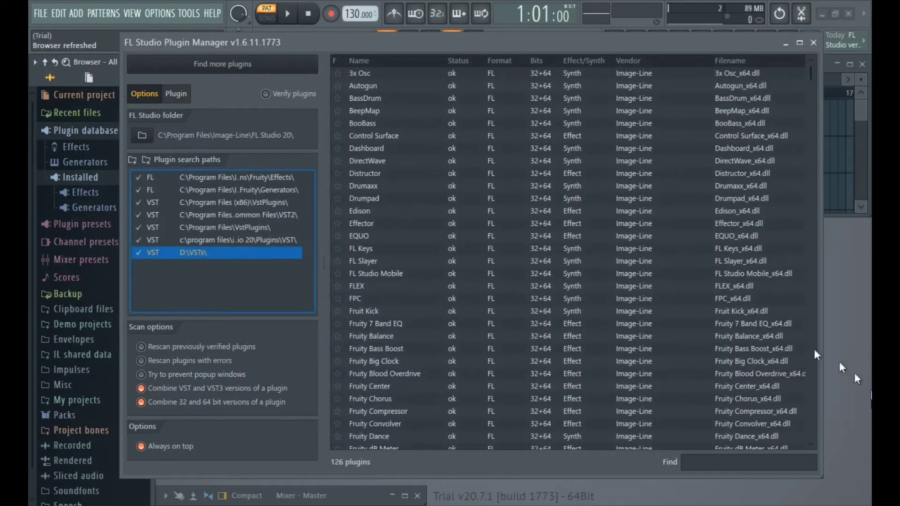
pyautogui.scroll(-20, 743, 373)
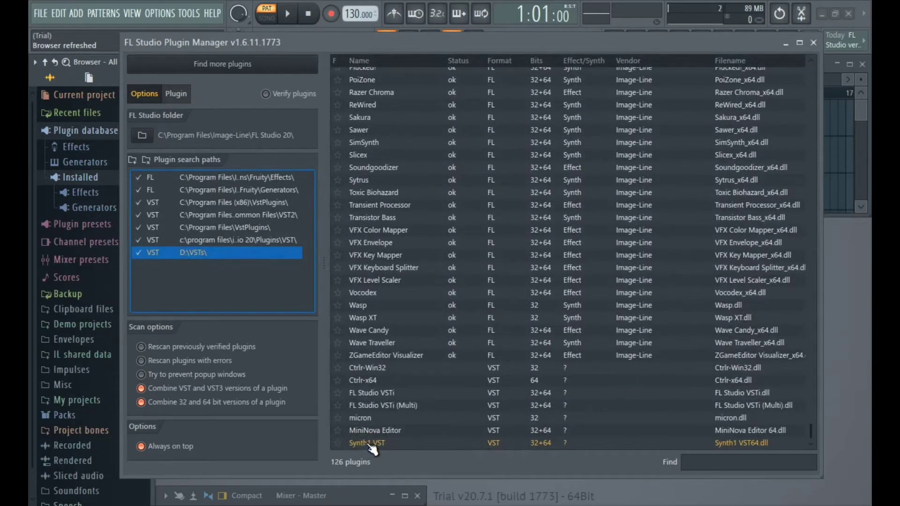
pyautogui.click(813, 43)
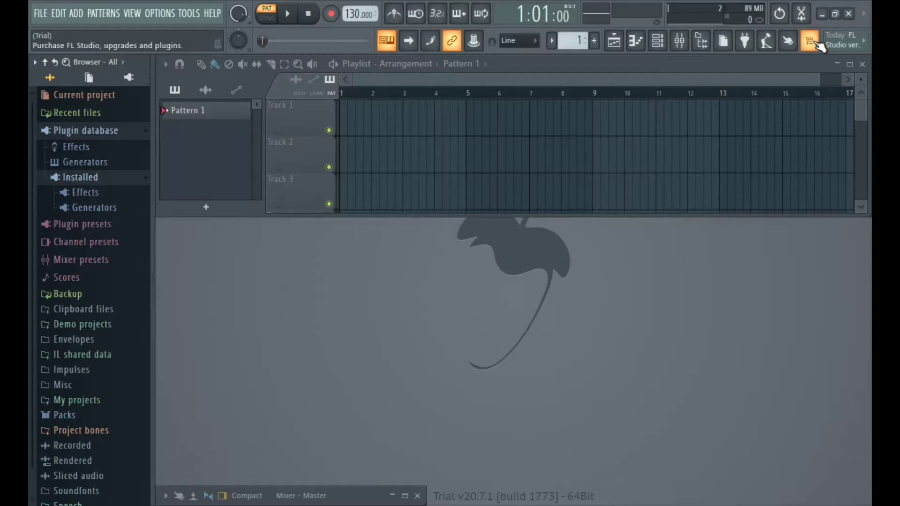
# Step: Load Synth1 VST from Installed > Generators > VST, test a note, and switch to 2:Piano
pyautogui.click(94, 208)
pyautogui.click(89, 253)
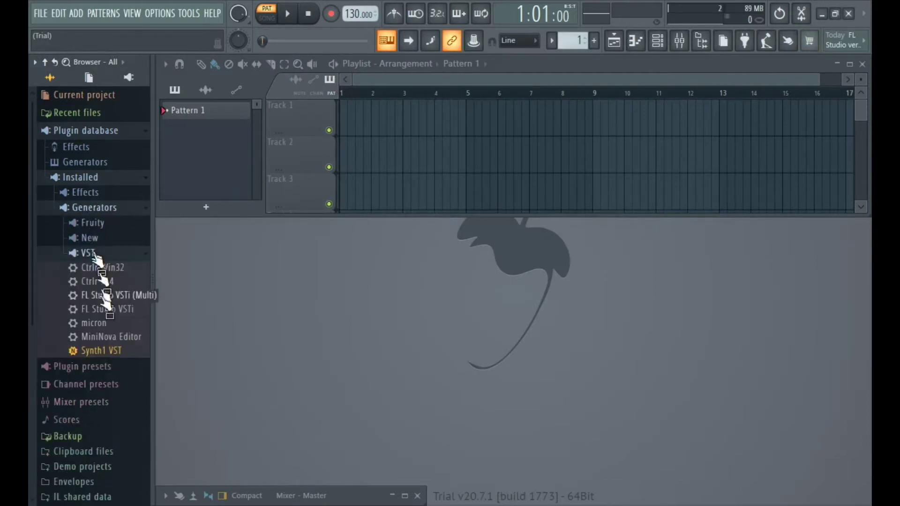
pyautogui.moveTo(112, 351); pyautogui.dragTo(311, 115)
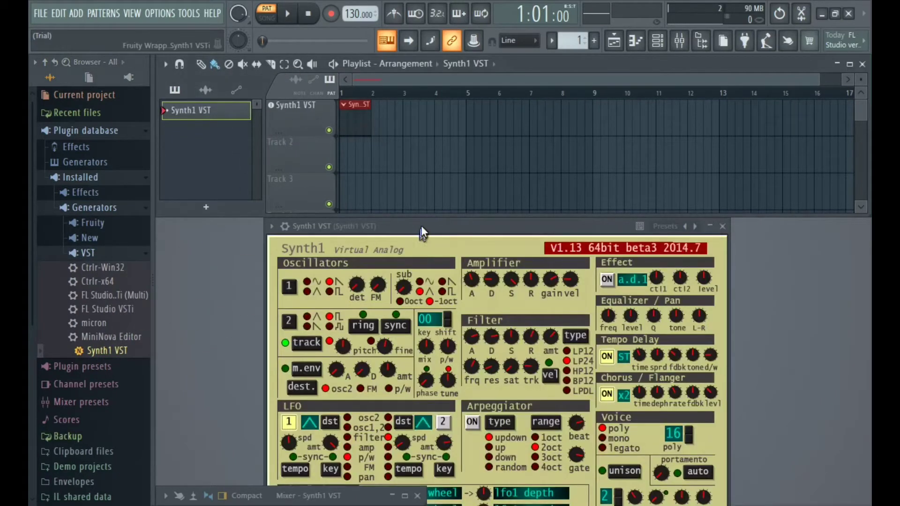
pyautogui.moveTo(421, 227); pyautogui.dragTo(421, 98)
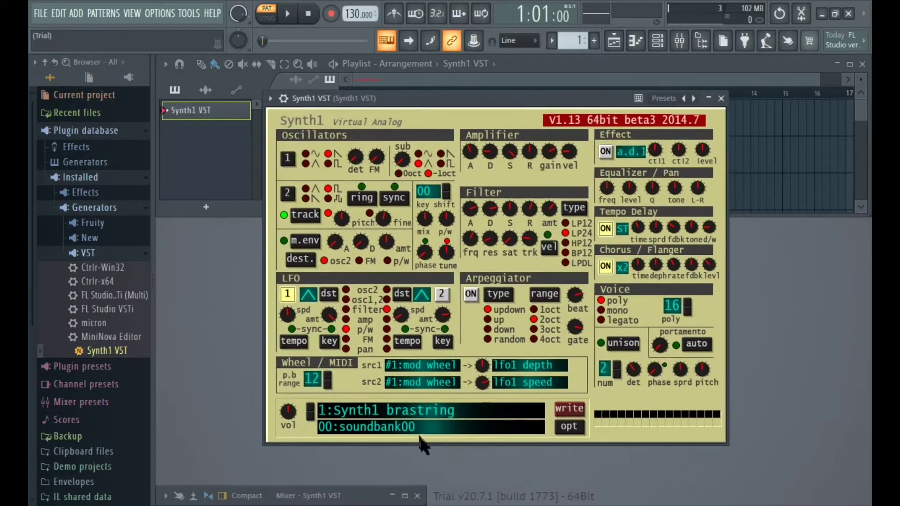
pyautogui.press('z')
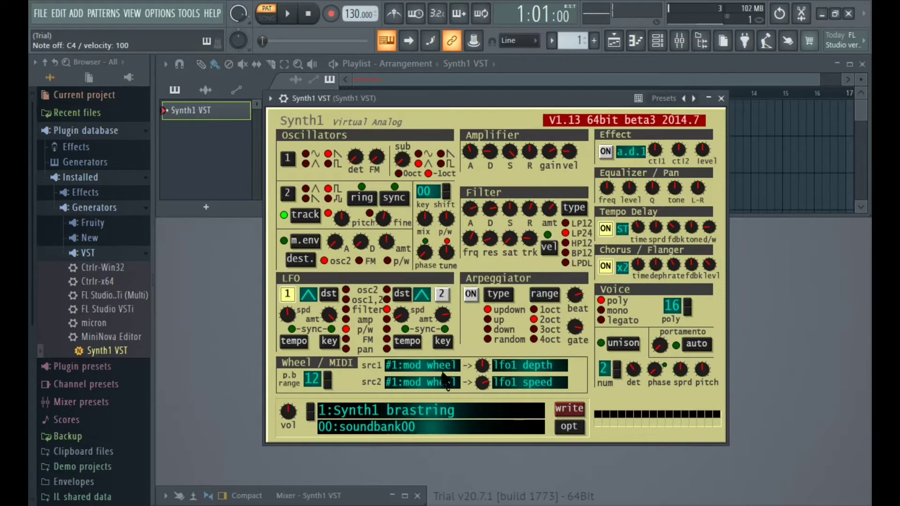
pyautogui.click(313, 413)
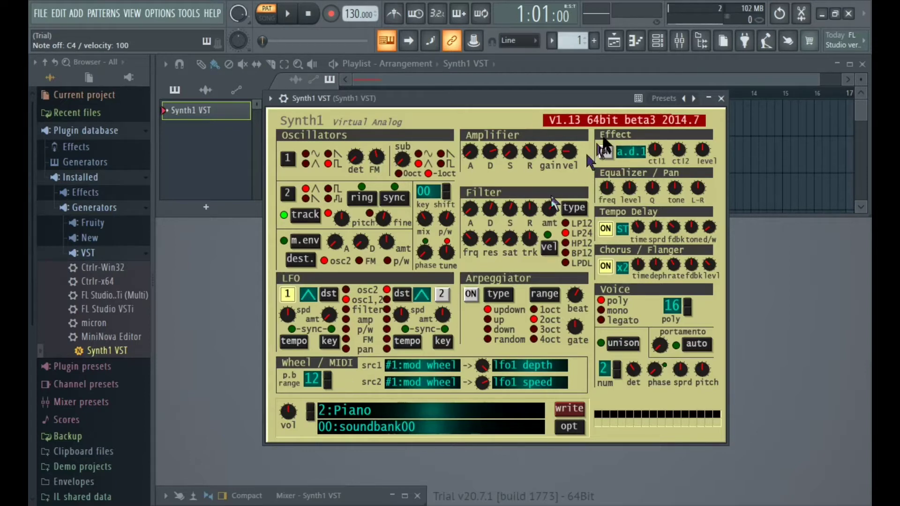
# Step: Minimise FL Studio and open Synth1's zipbank folder and the downloaded zipbank folder
pyautogui.click(822, 14)
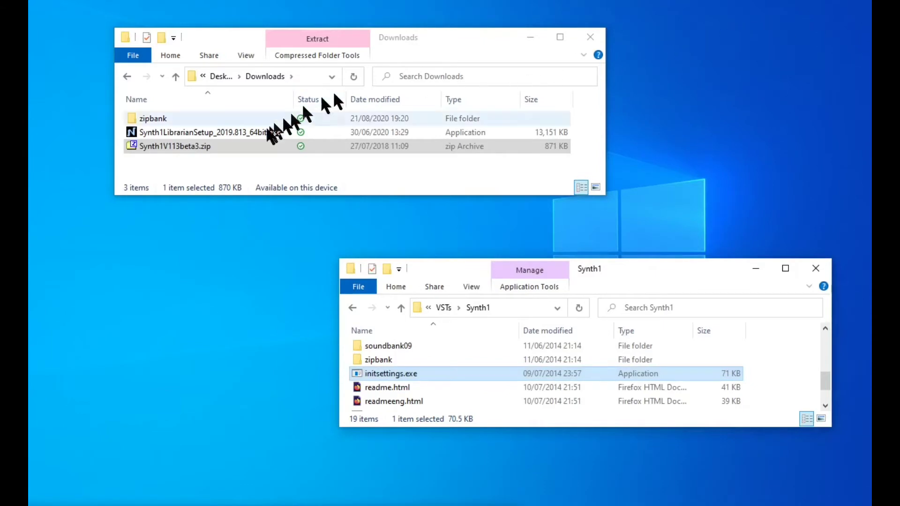
pyautogui.click(387, 360)
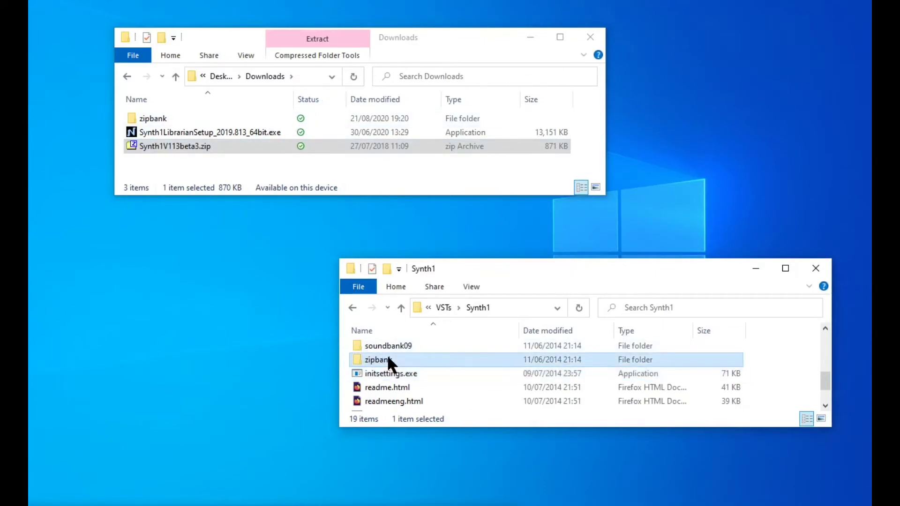
pyautogui.doubleClick(419, 361)
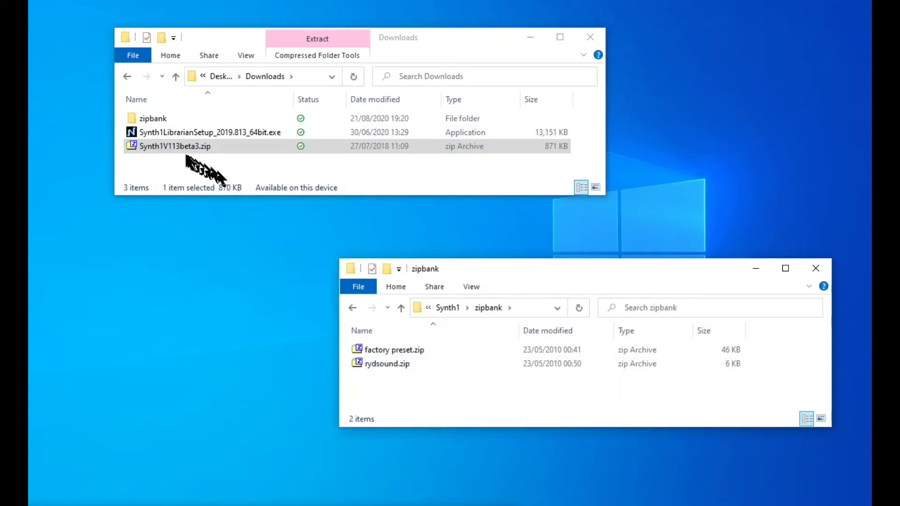
pyautogui.doubleClick(148, 119)
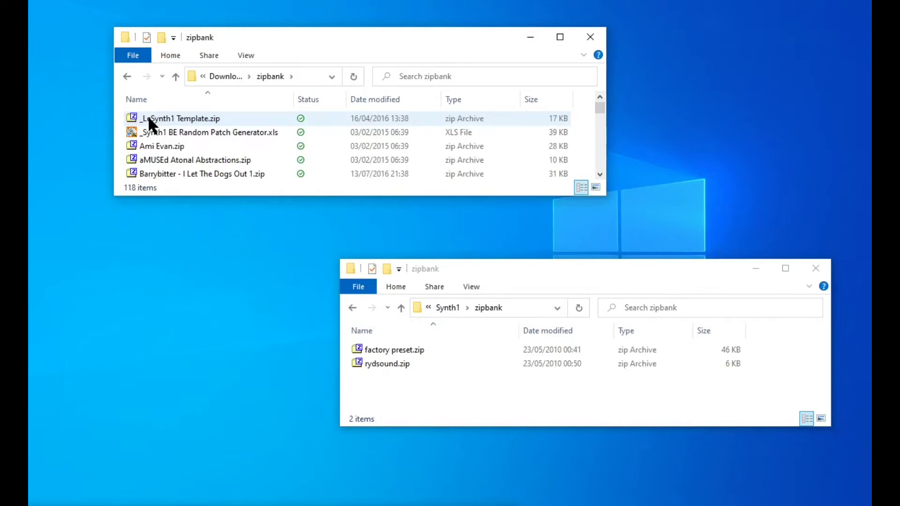
# Step: Copy the zips from barrybitter through BonkerBank.zip into Synth1\zipbank, then return to FL Studio
pyautogui.click(310, 160)
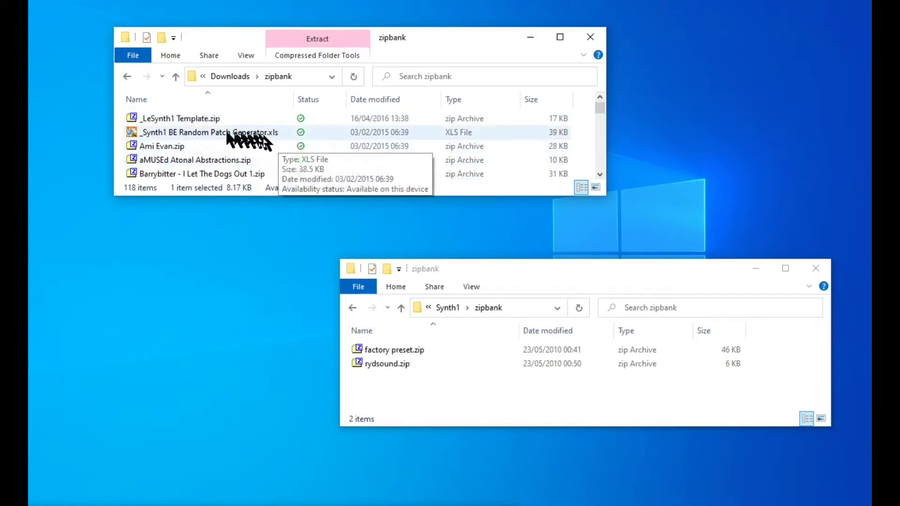
pyautogui.click(182, 141)
pyautogui.scroll(-2, 190, 141)
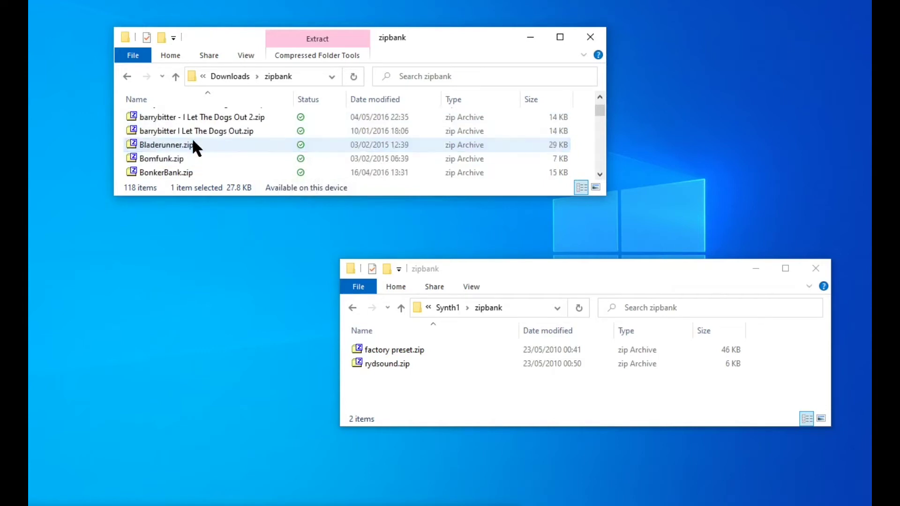
pyautogui.keyDown('shift'); pyautogui.click(194, 171); pyautogui.keyUp('shift')
pyautogui.moveTo(193, 166); pyautogui.dragTo(510, 398)
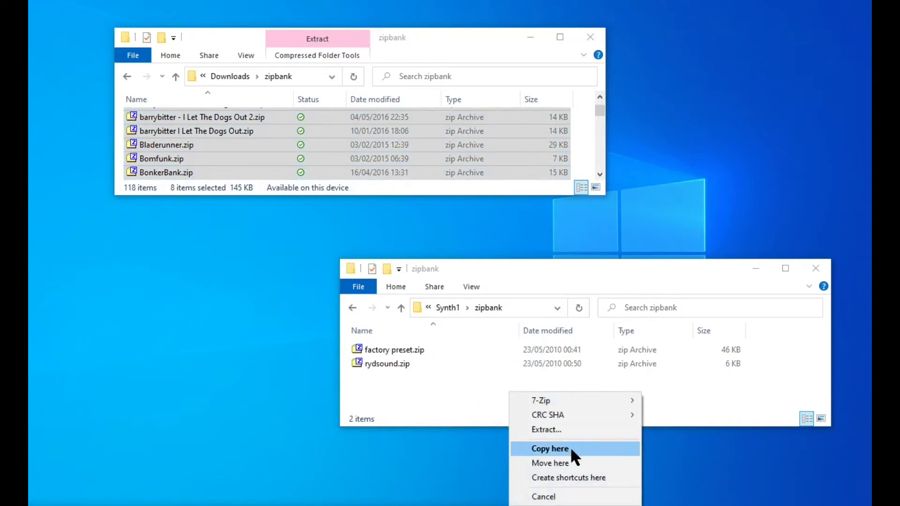
pyautogui.click(571, 449)
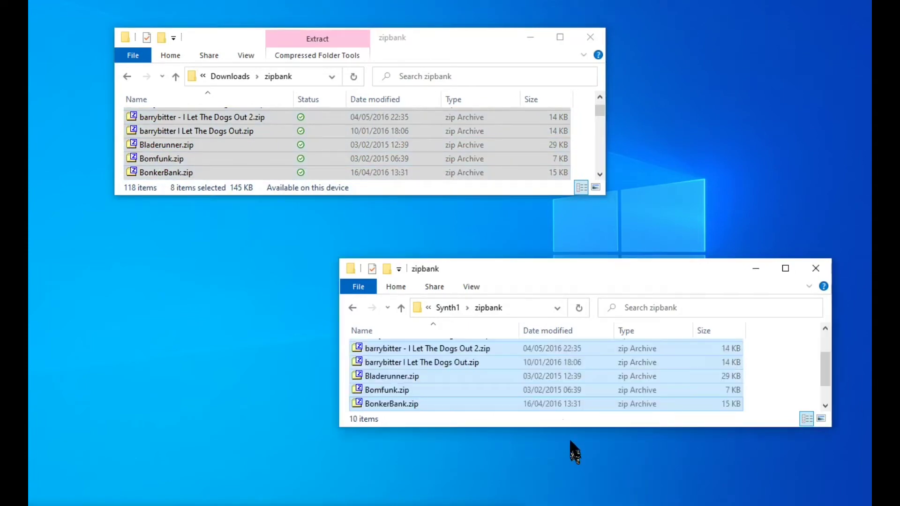
pyautogui.click(757, 389)
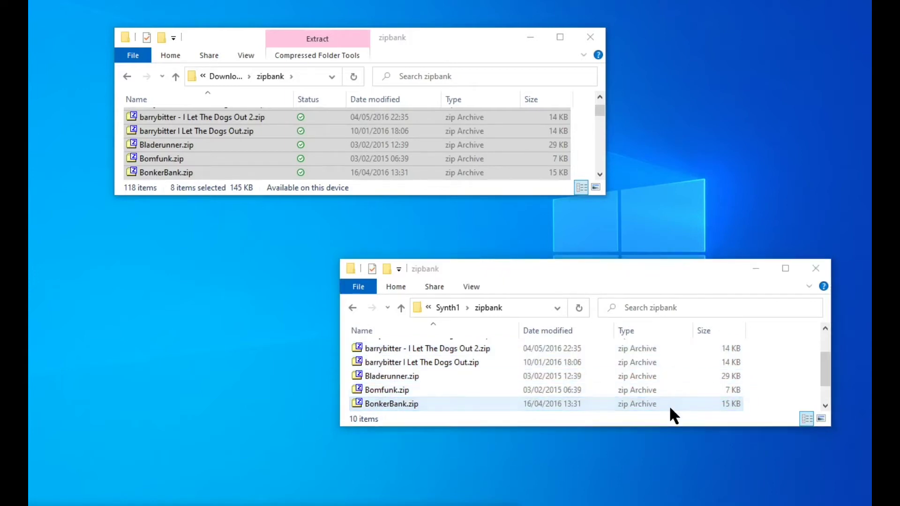
pyautogui.hotkey('alt', 'Tab')
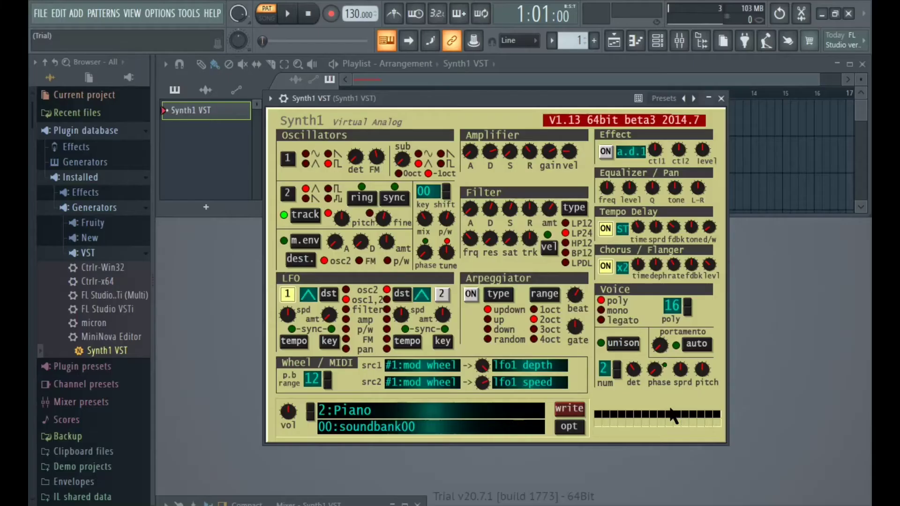
# Step: Load 6:Troy from the external Barrybitter zip bank and play a test note
pyautogui.click(373, 425)
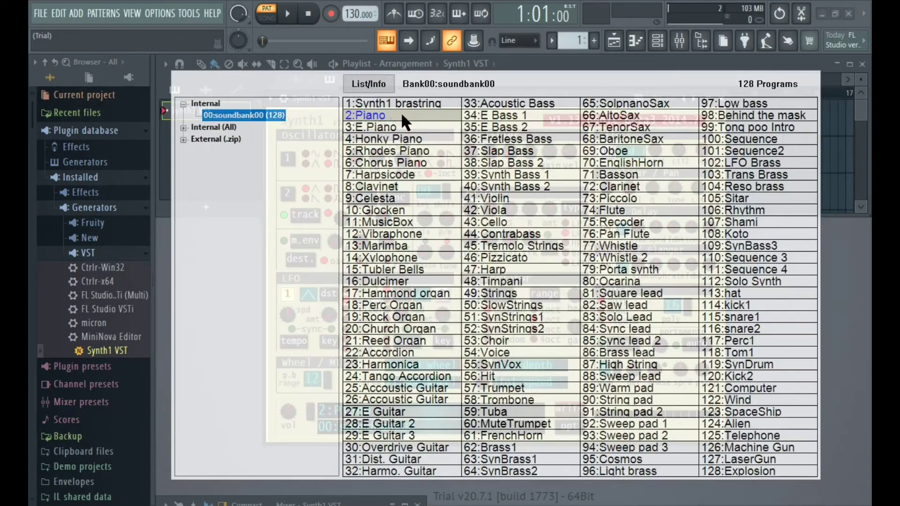
pyautogui.click(184, 139)
pyautogui.click(258, 175)
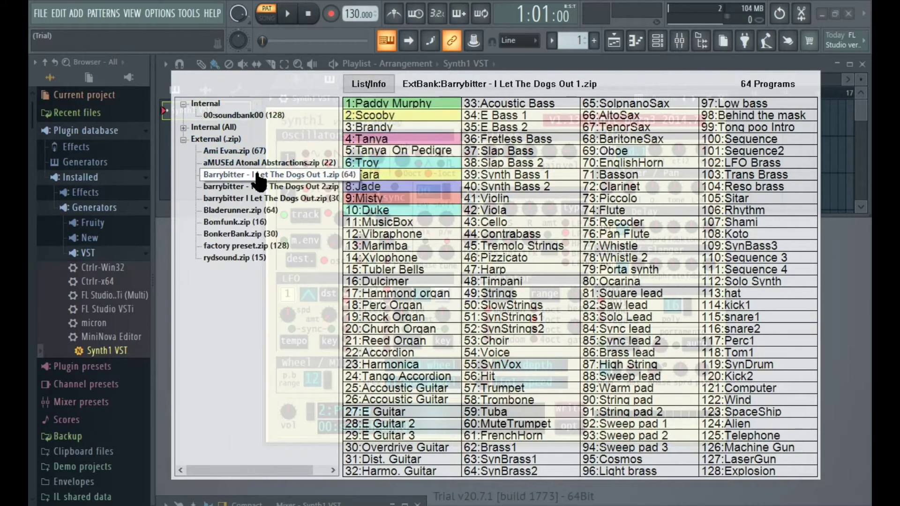
pyautogui.click(387, 163)
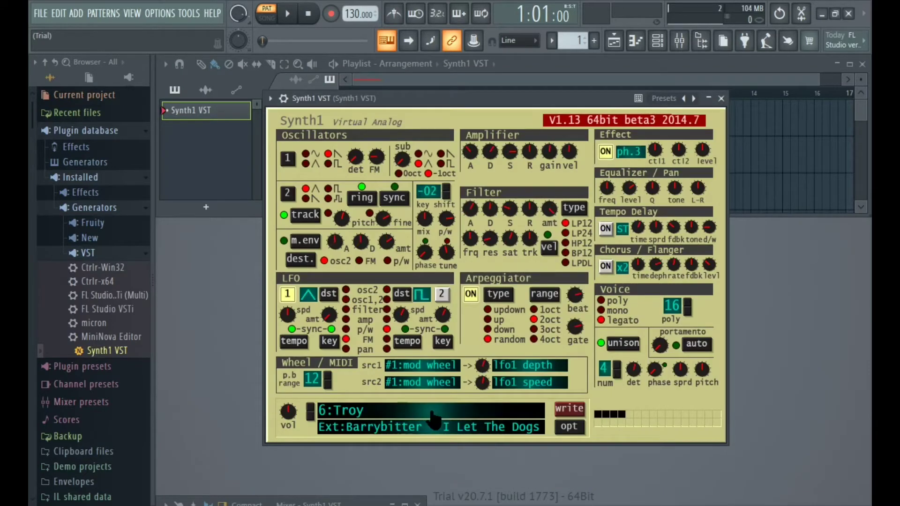
pyautogui.press('z')
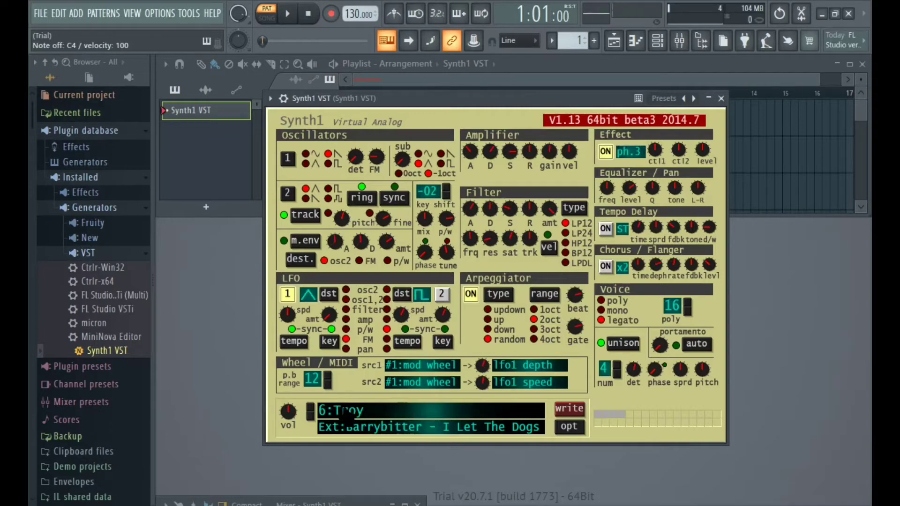
# Step: Load program 12:triangle_1 from the Bomfunk.zip bank
pyautogui.click(344, 412)
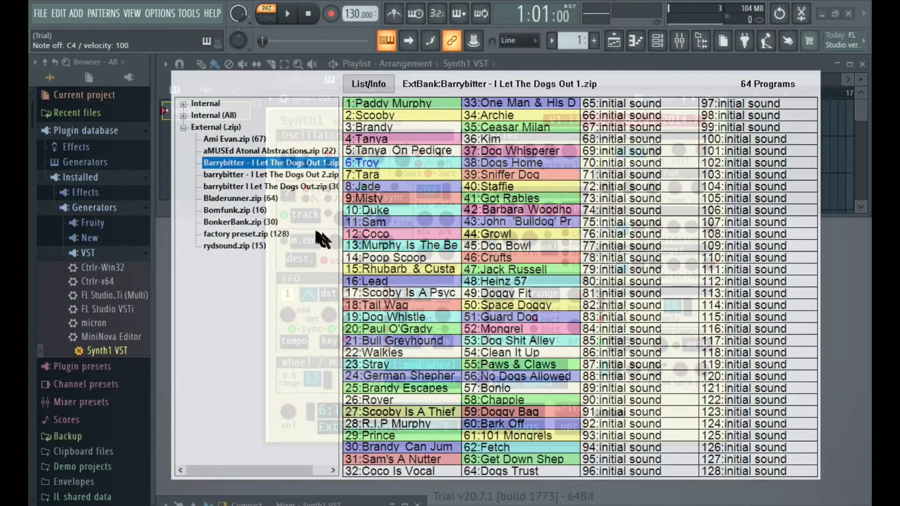
pyautogui.click(234, 210)
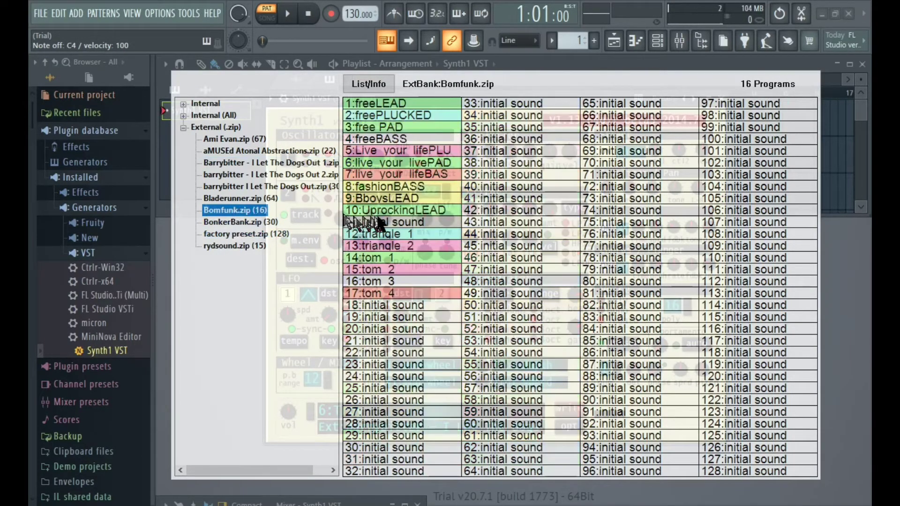
pyautogui.click(412, 233)
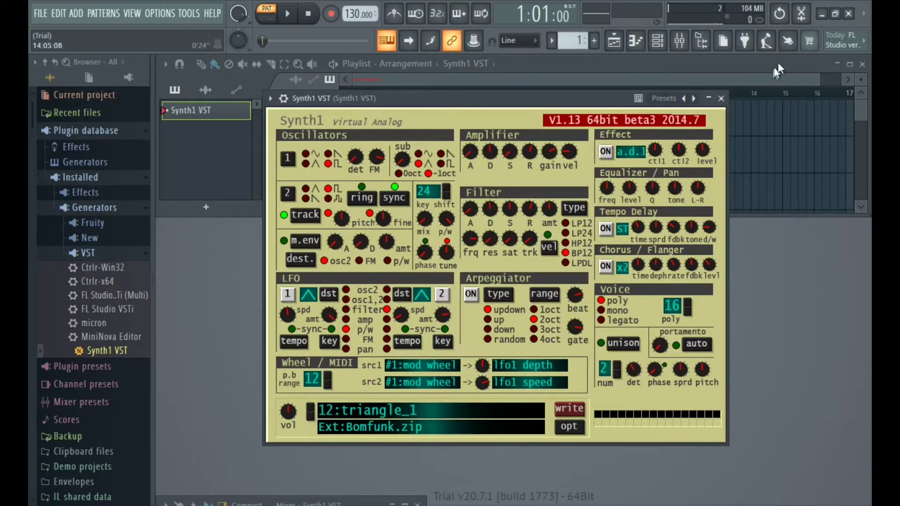
# Step: Minimise FL Studio and move the Explorer windows up to D:\VSTs and Downloads
pyautogui.click(821, 14)
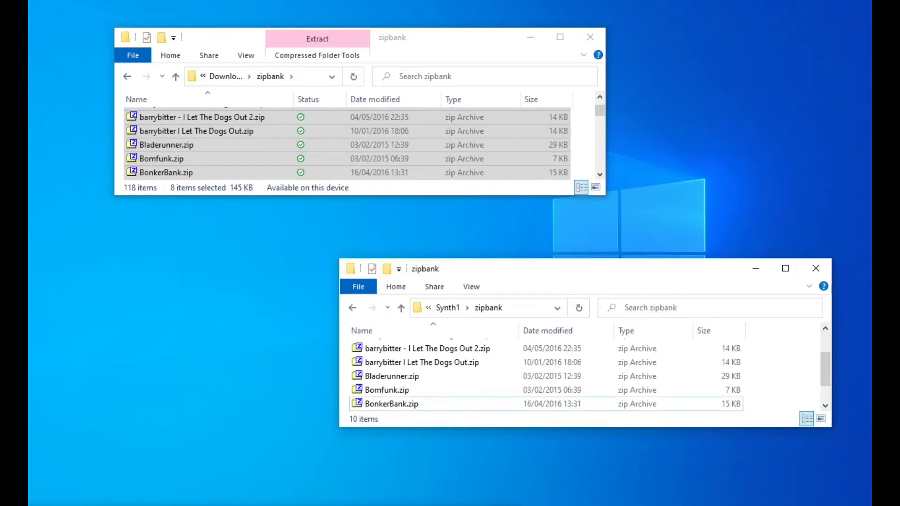
pyautogui.click(400, 310)
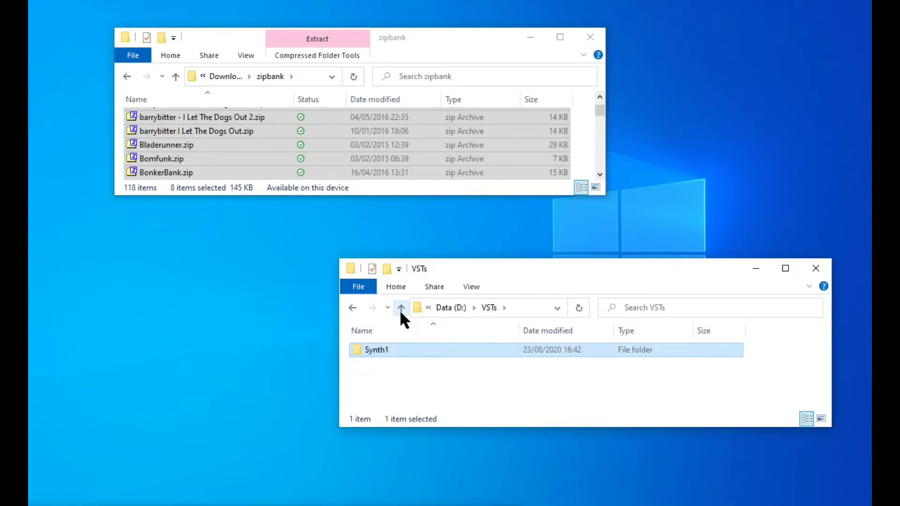
pyautogui.click(176, 77)
pyautogui.click(312, 161)
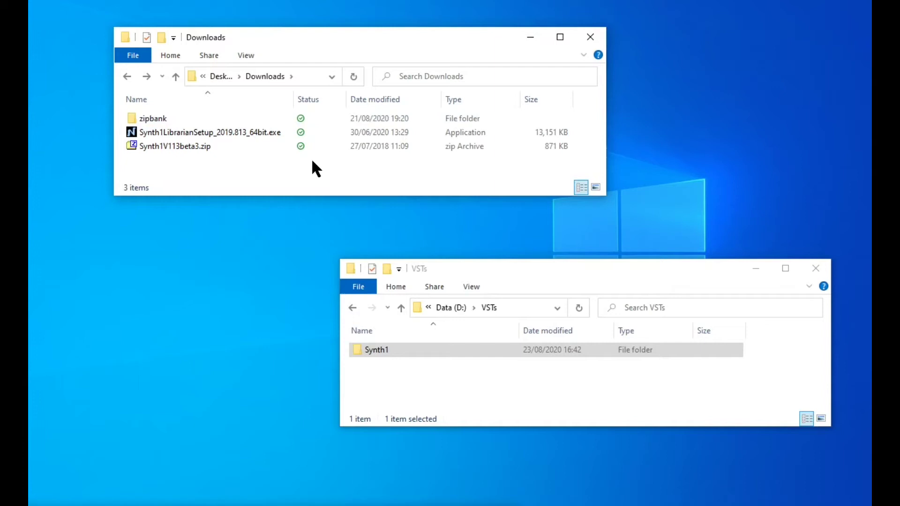
# Step: Start the Synth1 Librarian setup, accept the licence agreement, and advance to the install location
pyautogui.click(179, 132)
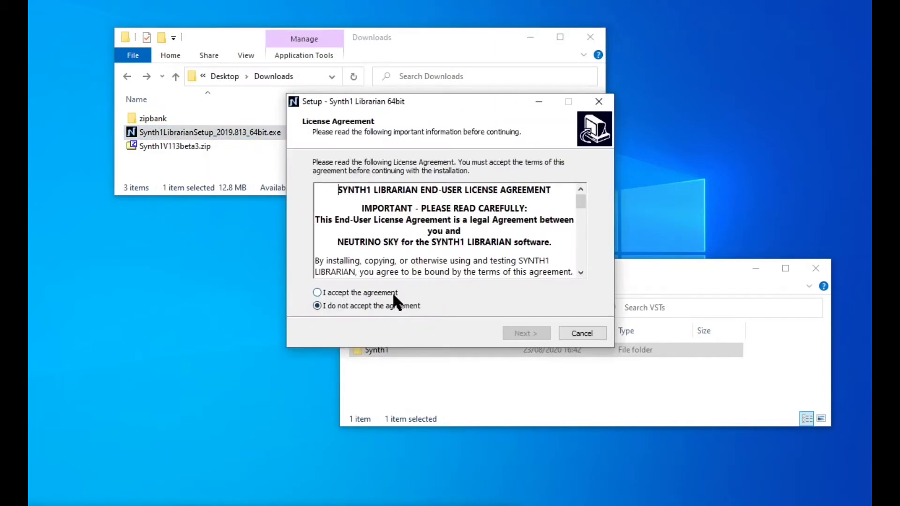
pyautogui.click(392, 293)
pyautogui.click(534, 333)
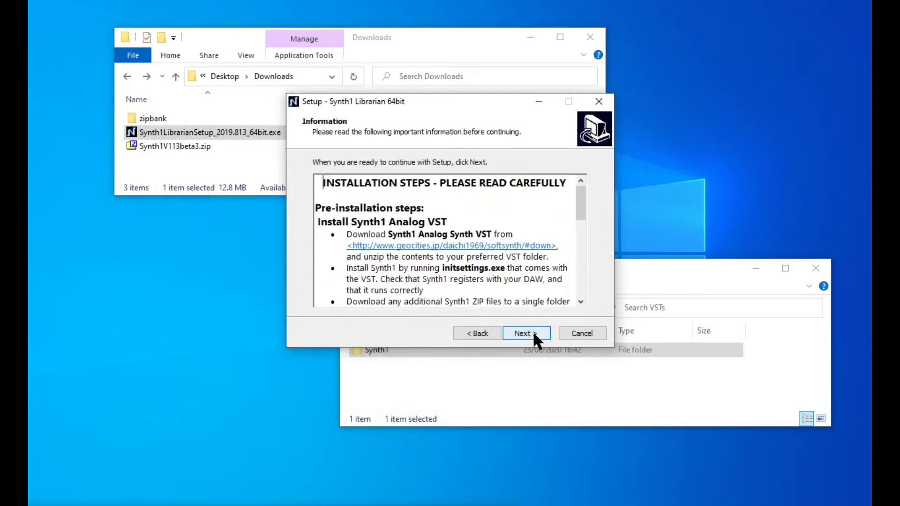
pyautogui.click(533, 333)
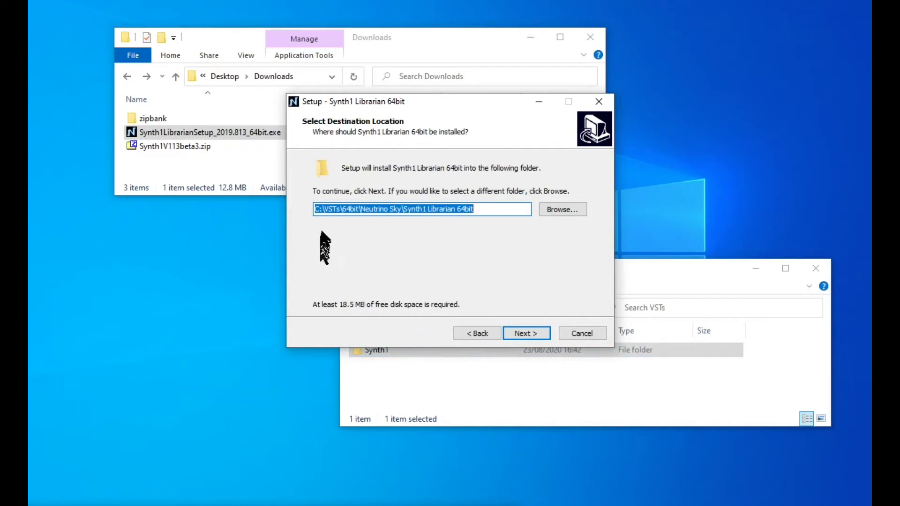
# Step: Change the install path's drive from C to D: D:\VSTs\64bit\Neutrino Sky\Synth1 Librarian 64bit
pyautogui.click(315, 209)
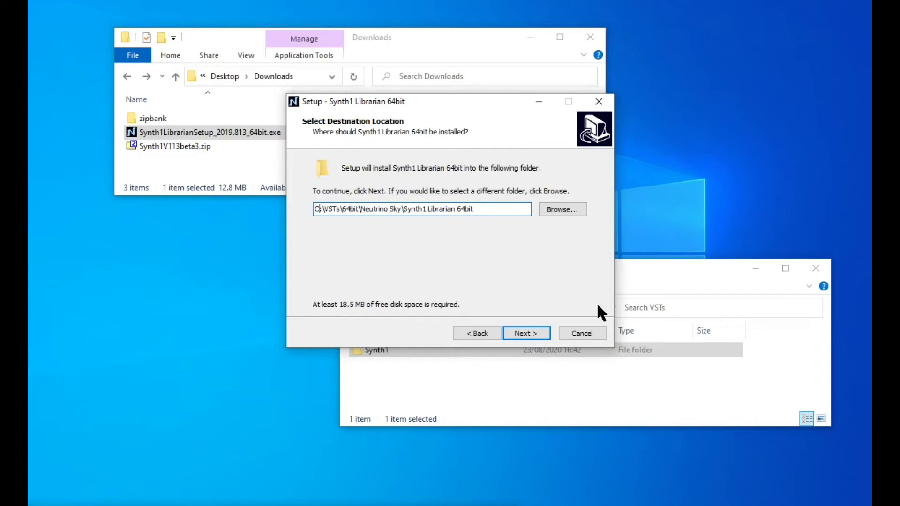
pyautogui.hotkey('shift', 'Left')
pyautogui.write('D')
# Step: Install the 64bit librarian to drive D, accepting the VB6.0 Common Controls update and licence
pyautogui.click(537, 336)
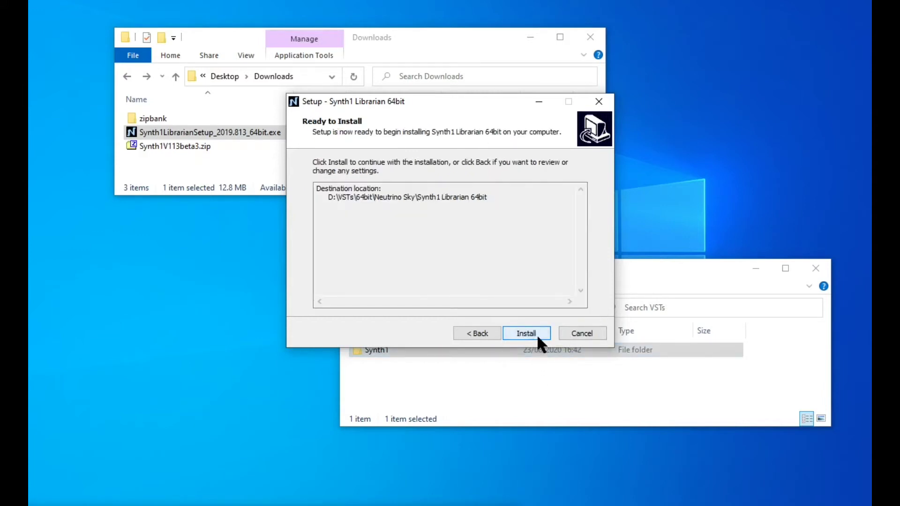
pyautogui.click(538, 337)
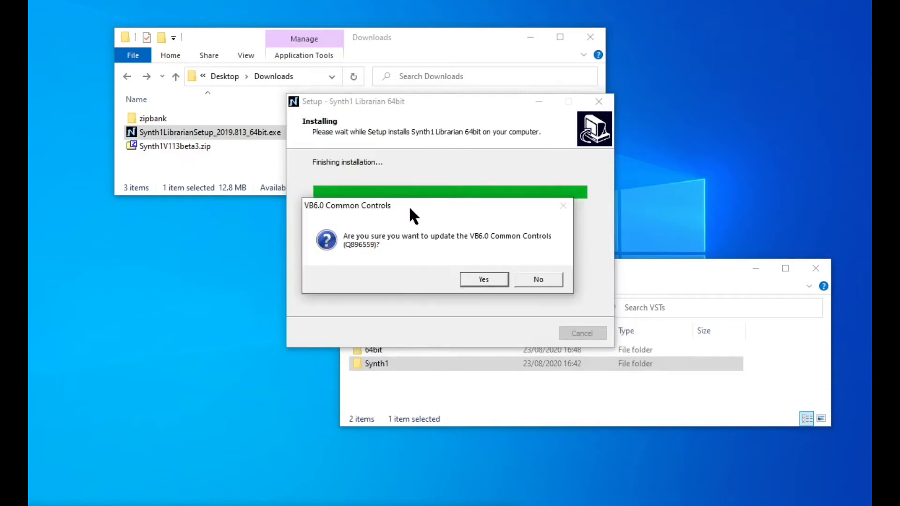
pyautogui.click(481, 278)
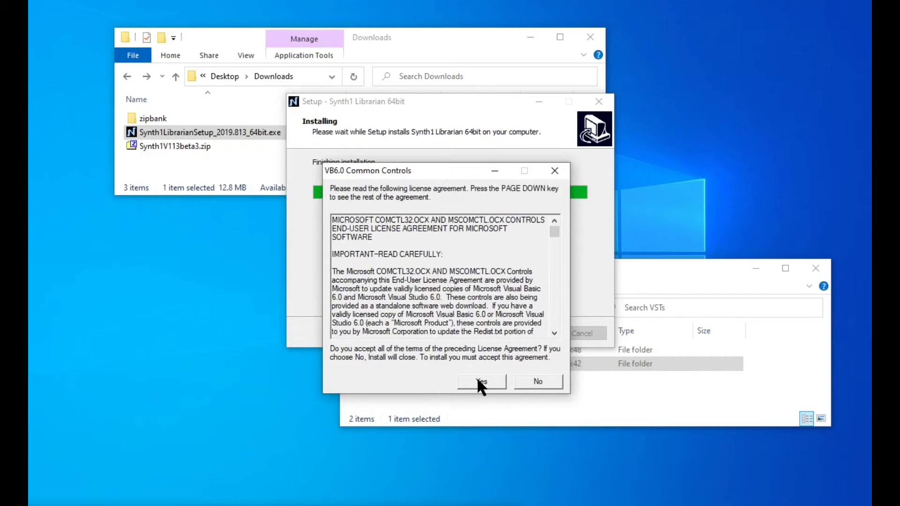
pyautogui.click(478, 380)
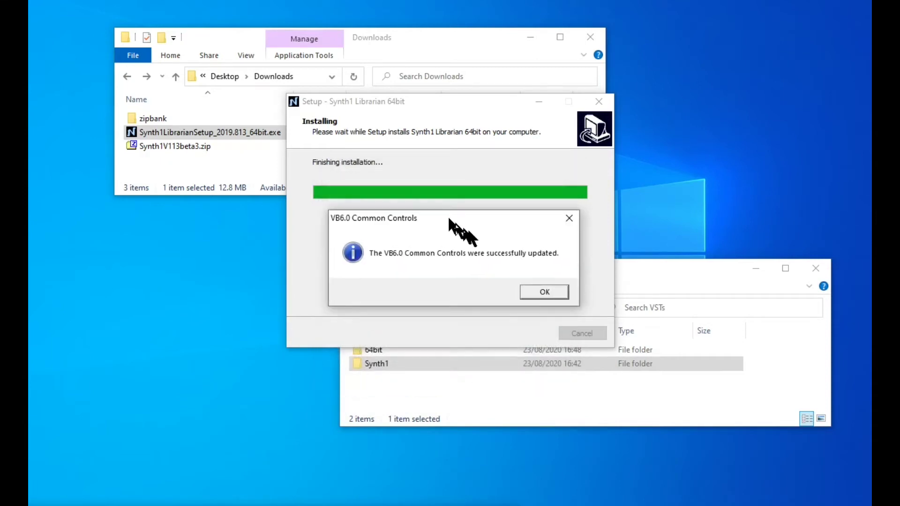
pyautogui.click(545, 292)
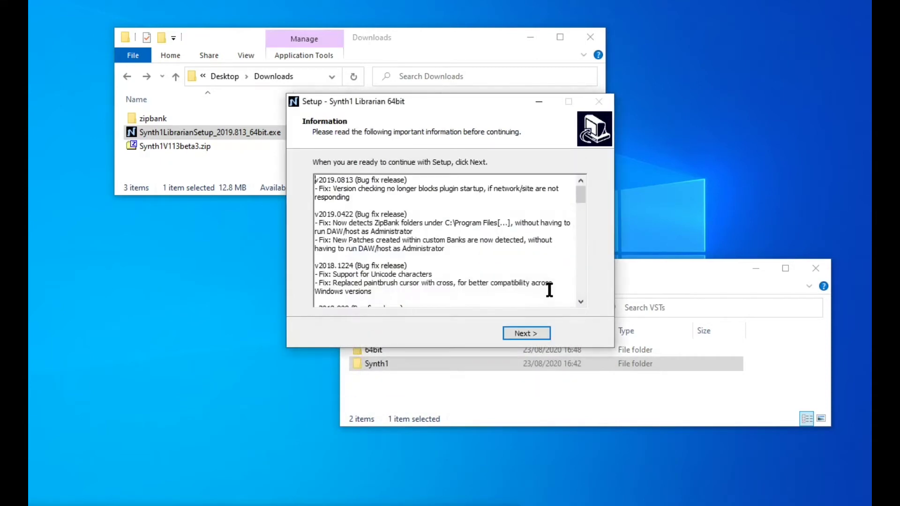
pyautogui.click(539, 333)
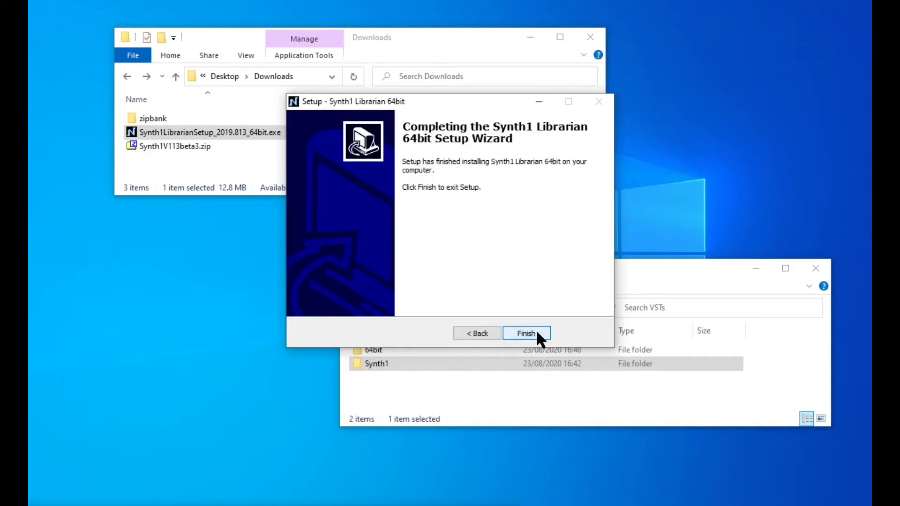
pyautogui.click(526, 334)
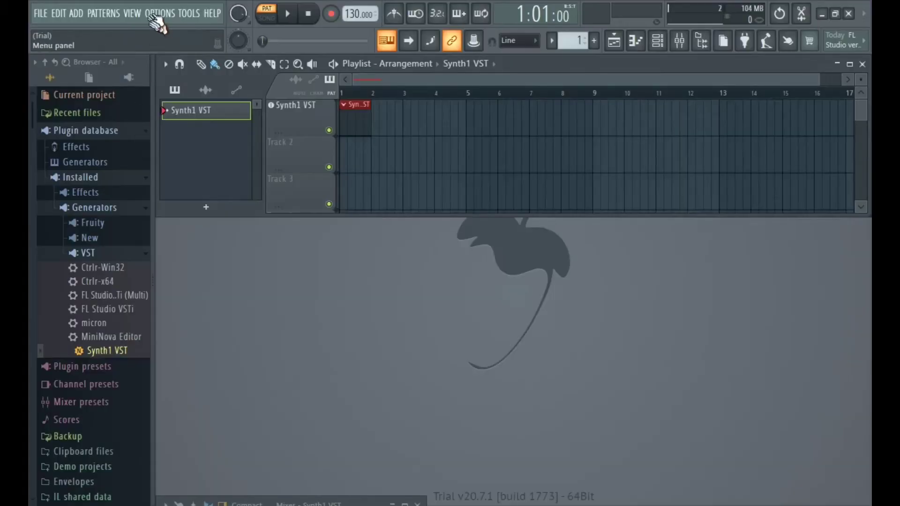
# Step: Rescan plugins in the Plugin Manager and scroll to the new Synth1.Librarian.64 entries (138 total)
pyautogui.click(157, 14)
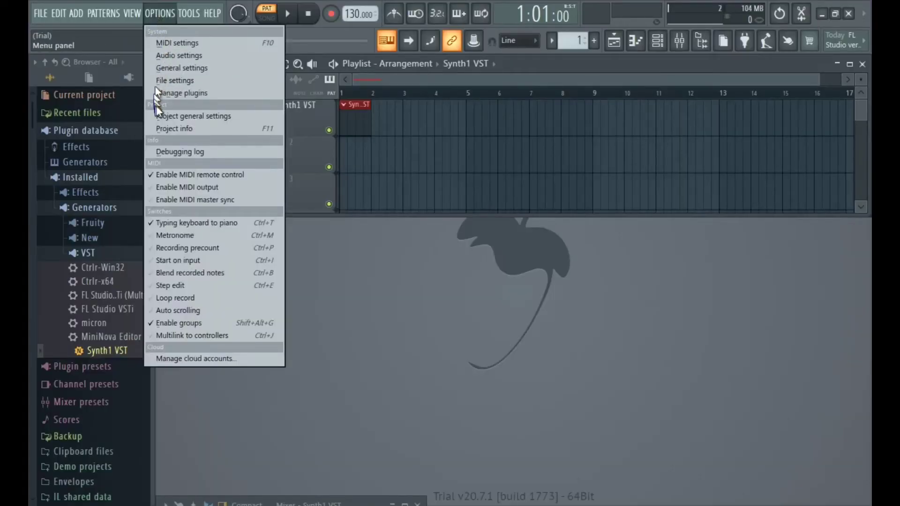
pyautogui.click(171, 93)
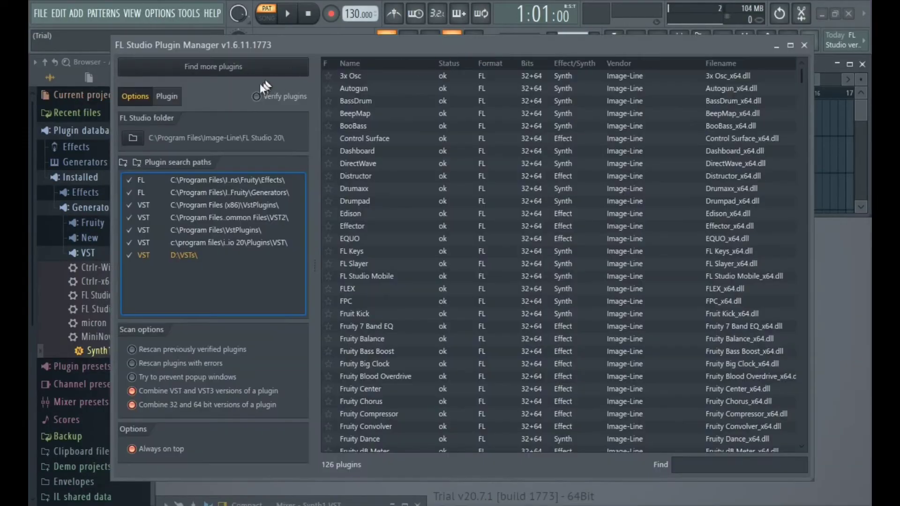
pyautogui.click(228, 68)
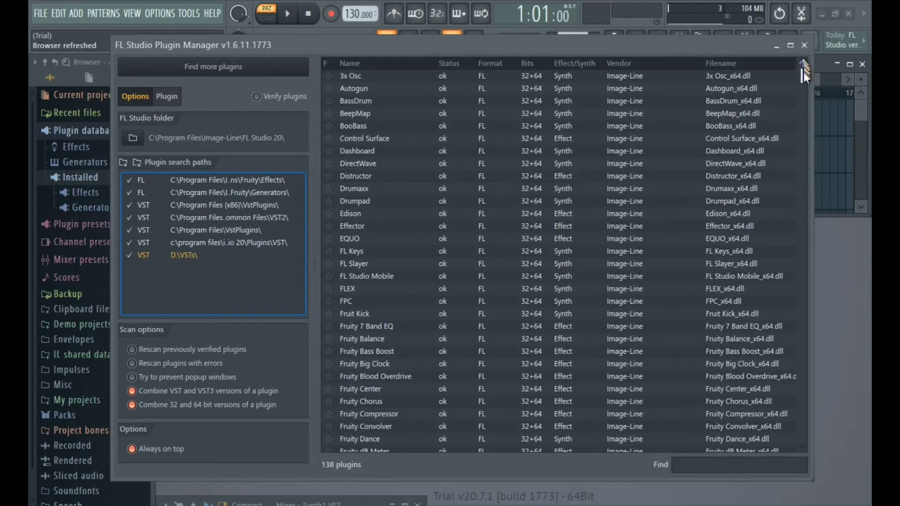
pyautogui.moveTo(803, 79); pyautogui.dragTo(363, 435)
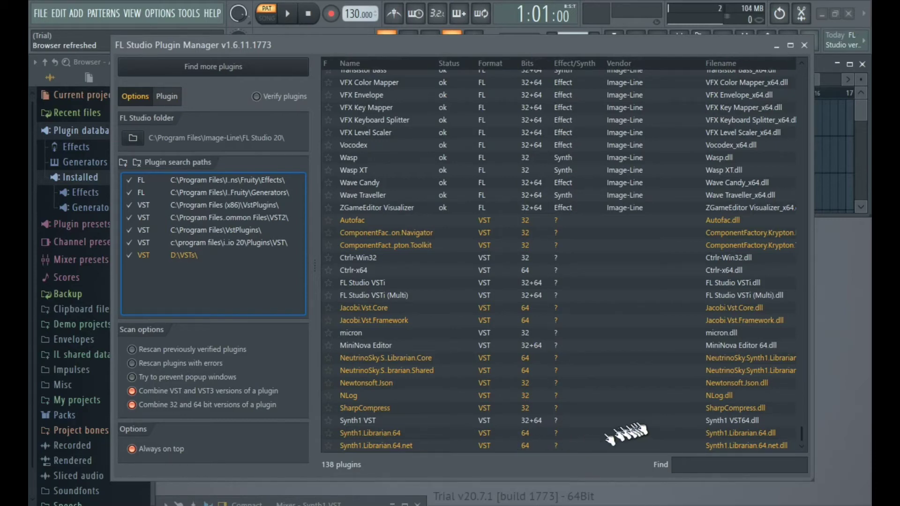
# Step: Add Synth1.Librarian.64 from the VST generators as a second playlist track and reposition its window
pyautogui.click(805, 45)
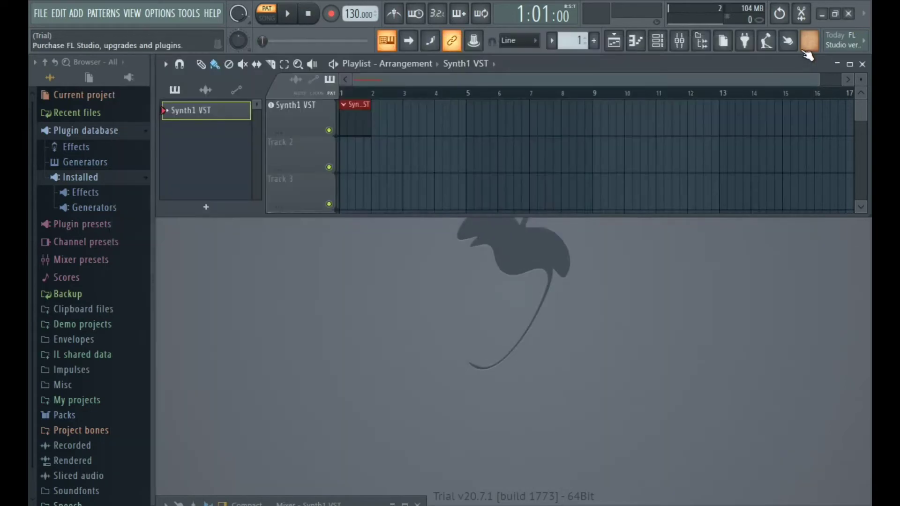
pyautogui.click(110, 208)
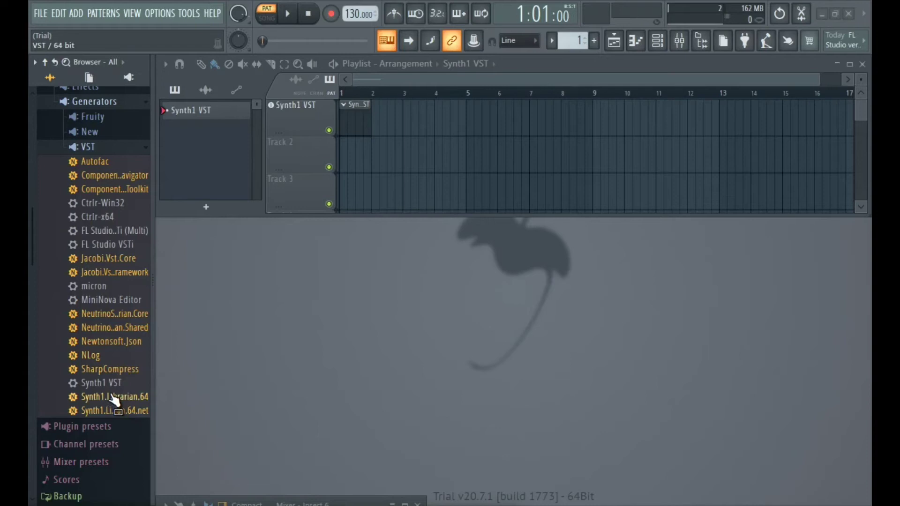
pyautogui.moveTo(114, 400); pyautogui.dragTo(302, 141)
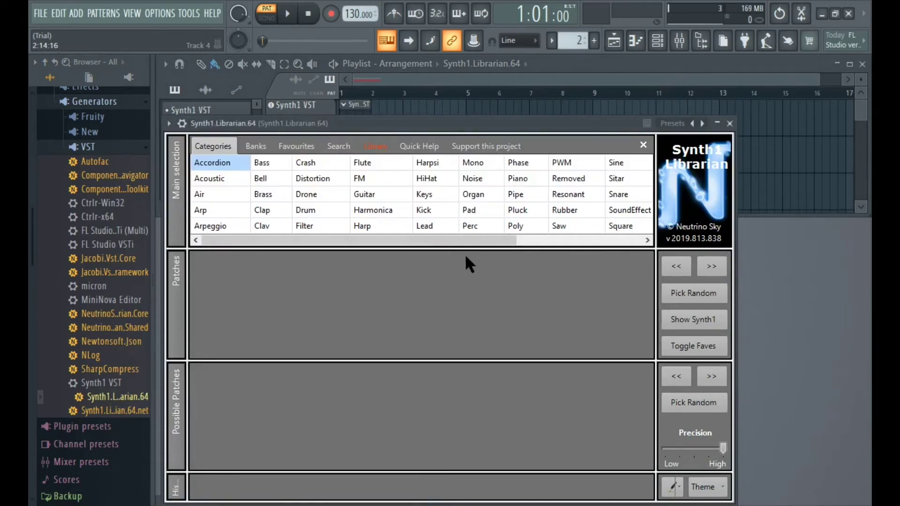
pyautogui.moveTo(605, 124); pyautogui.dragTo(643, 91)
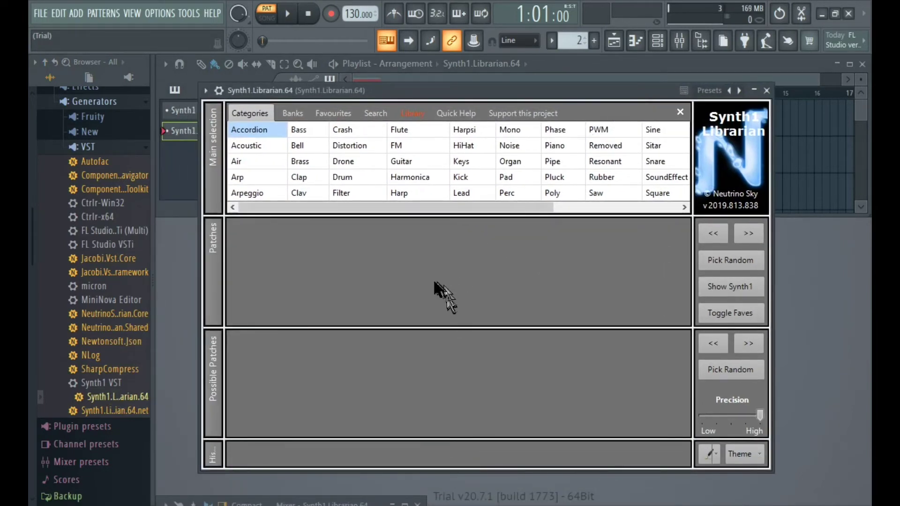
# Step: Set the librarian's Synth1 DLL File to D:\VSTs\Synth1\Synth1 VST64.dll from the Library tab
pyautogui.click(412, 113)
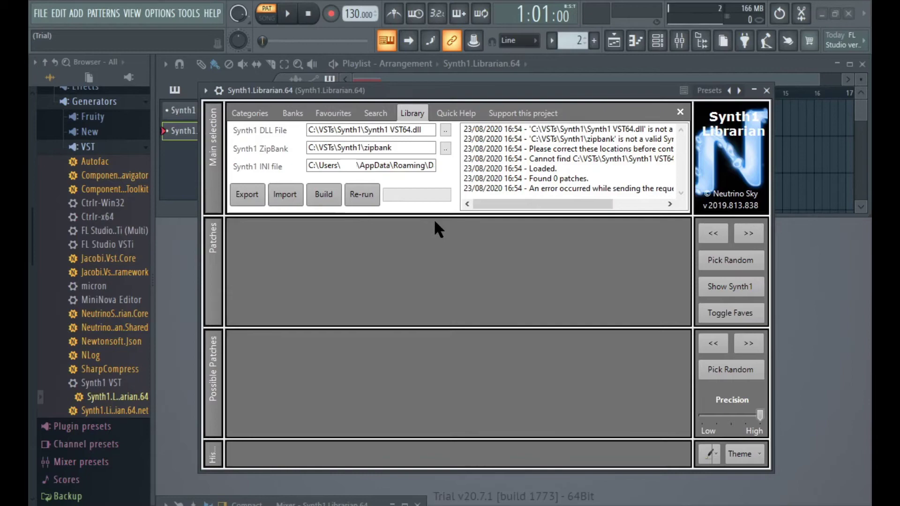
pyautogui.click(445, 130)
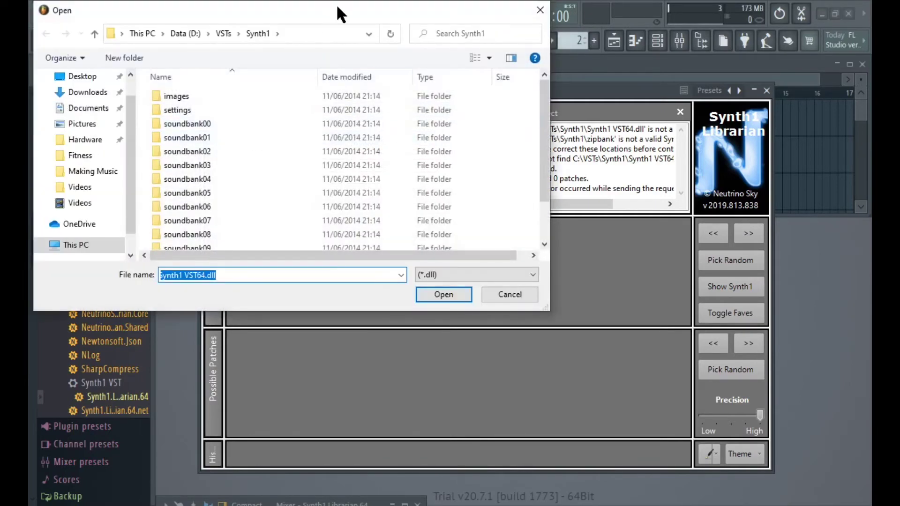
pyautogui.moveTo(338, 14); pyautogui.dragTo(457, 49)
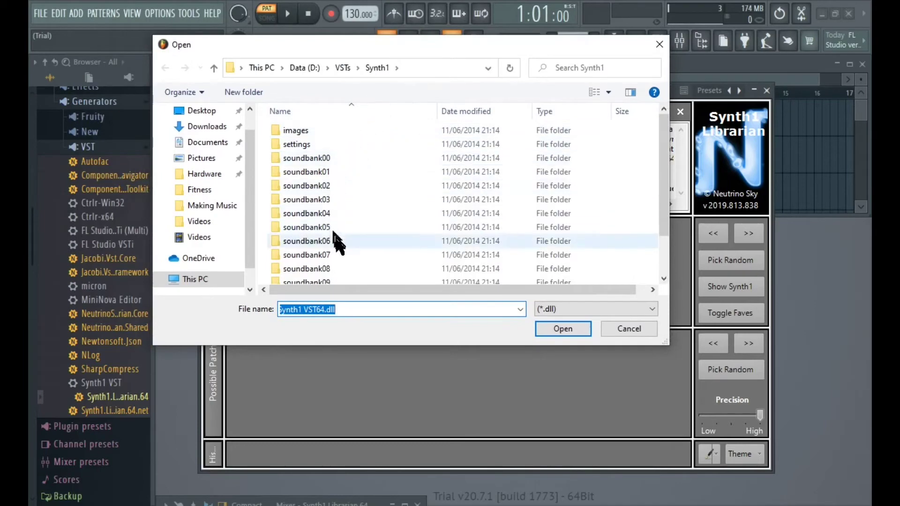
pyautogui.scroll(-2, 336, 240)
pyautogui.click(336, 276)
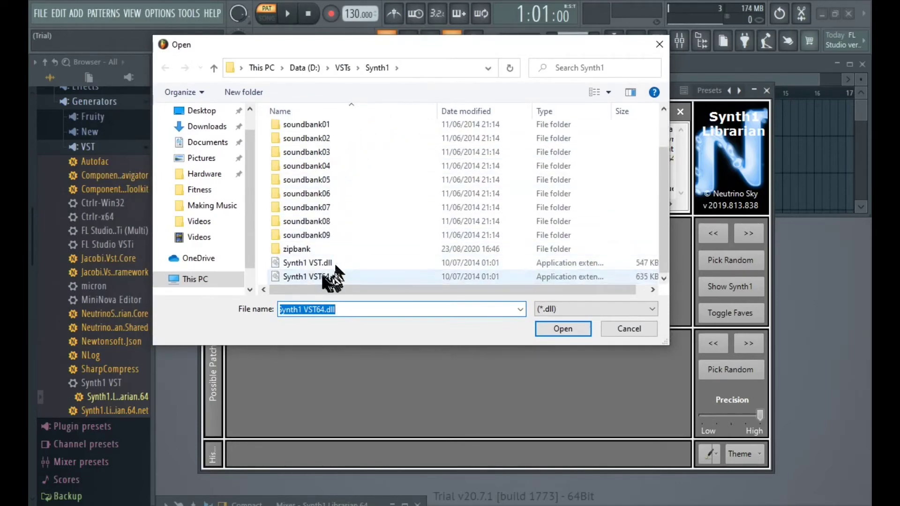
pyautogui.click(567, 331)
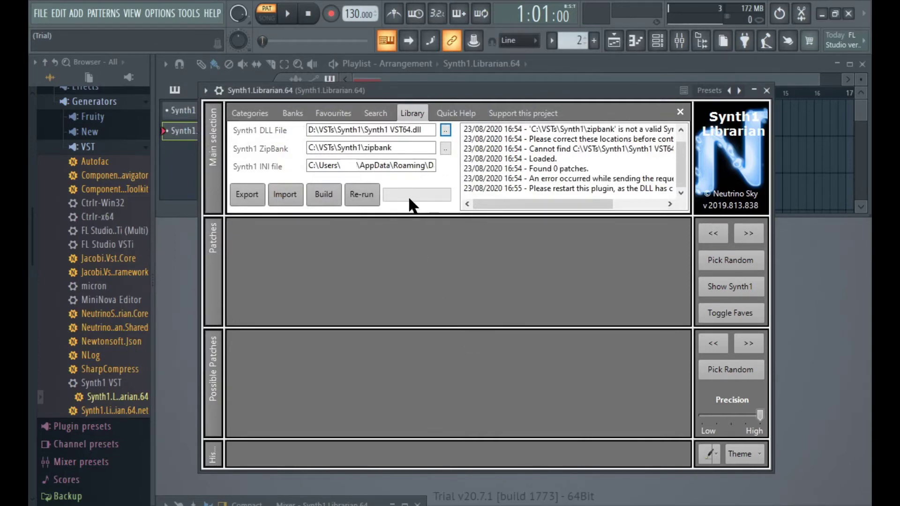
# Step: Enter D:\VSTs\Synth1\zipbank as the Synth1 ZipBank folder in Browse For Folder and confirm
pyautogui.click(445, 148)
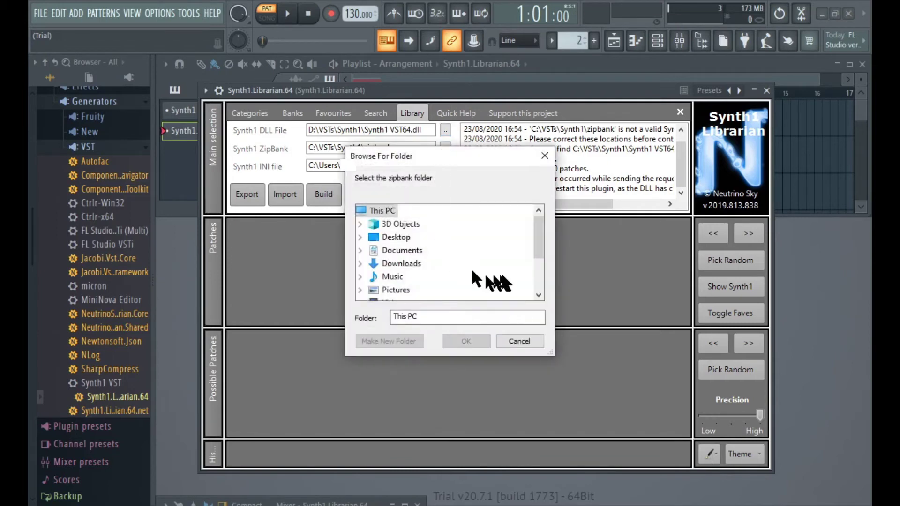
pyautogui.moveTo(458, 316); pyautogui.dragTo(348, 315)
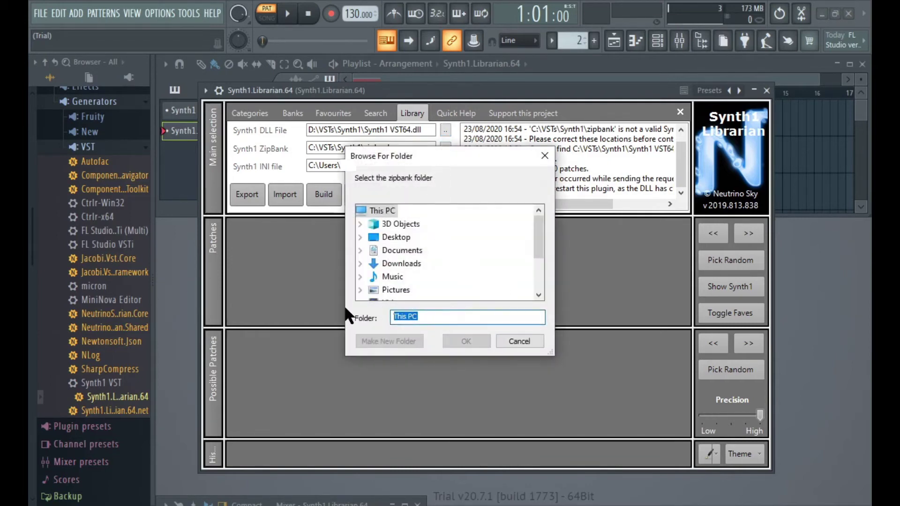
pyautogui.write('D:\\')
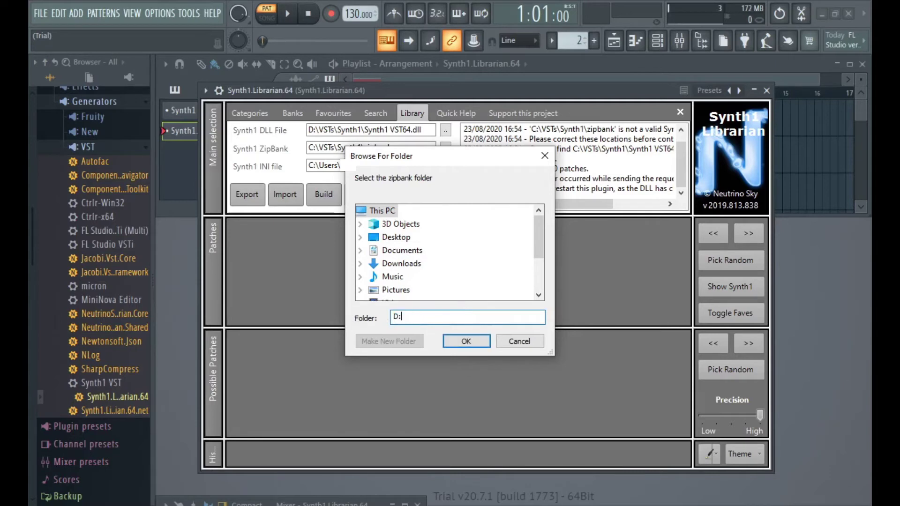
pyautogui.write('VST')
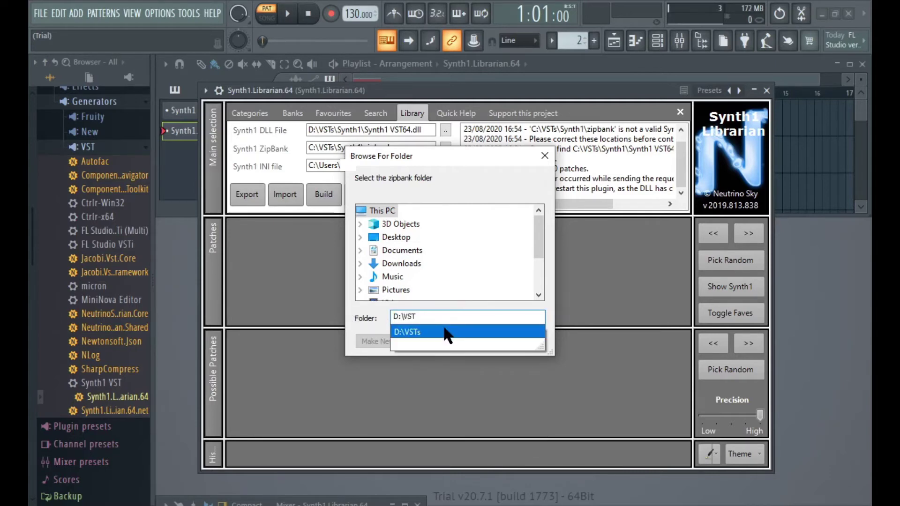
pyautogui.click(444, 331)
pyautogui.write('\\')
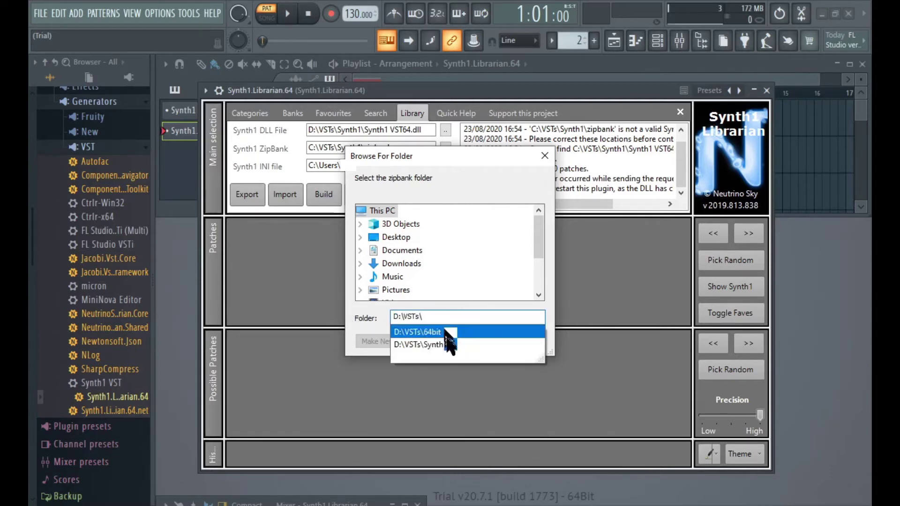
pyautogui.write('Synth1\\zip')
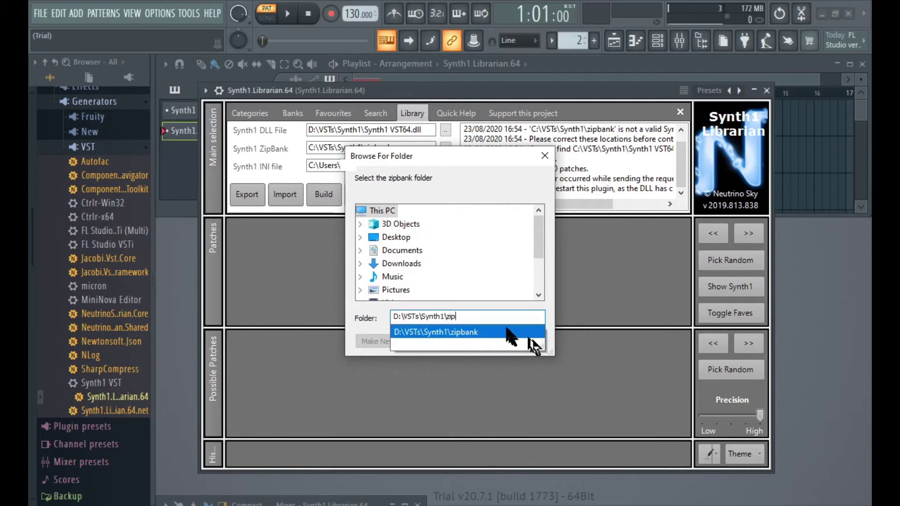
pyautogui.click(510, 332)
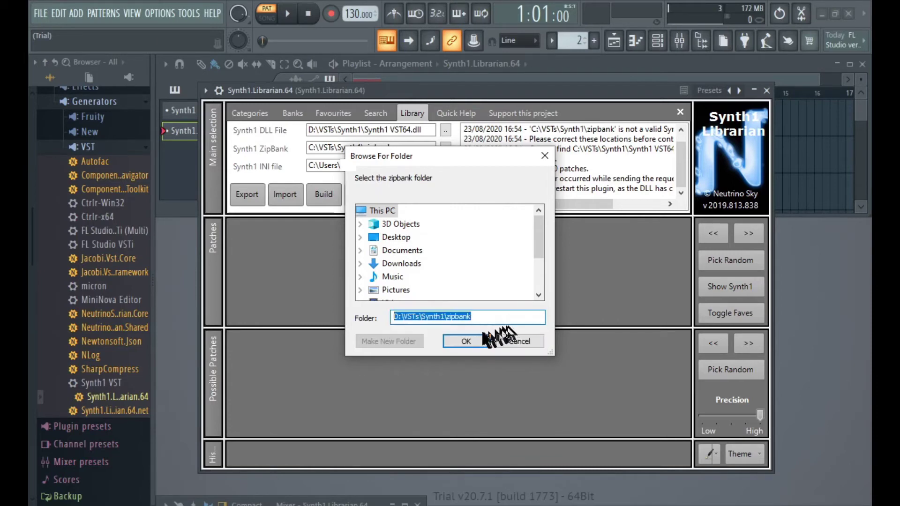
pyautogui.click(465, 332)
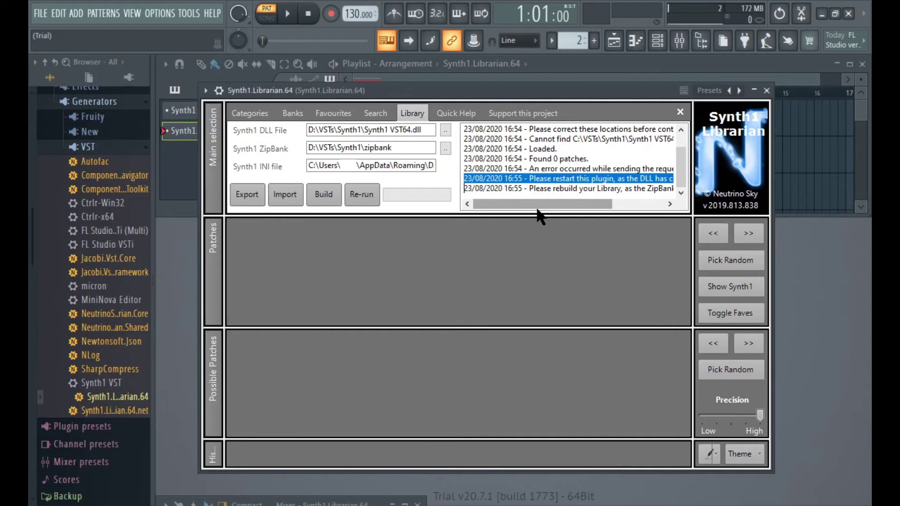
# Step: Close and re-add Synth1.Librarian.64 to the playlist, then show the Synth1 editor and play a test note
pyautogui.click(822, 13)
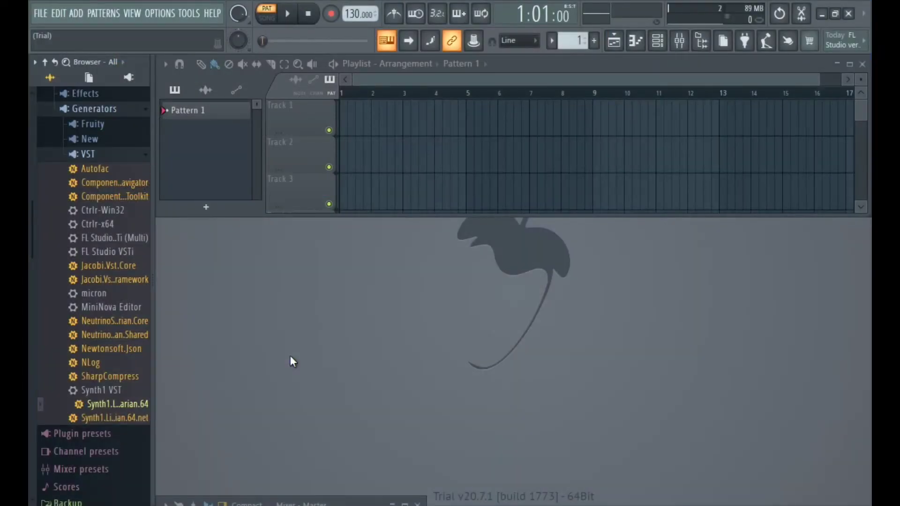
pyautogui.moveTo(111, 404); pyautogui.dragTo(311, 114)
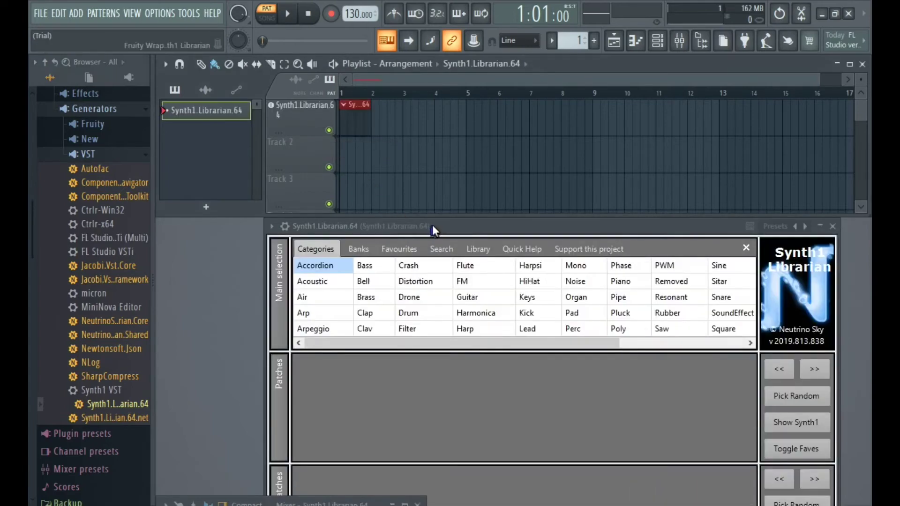
pyautogui.moveTo(428, 219); pyautogui.dragTo(374, 92)
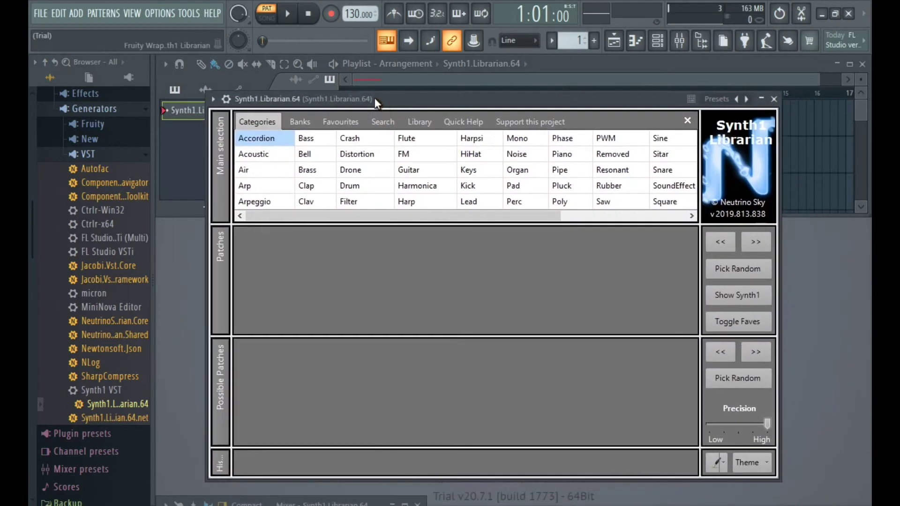
pyautogui.click(760, 300)
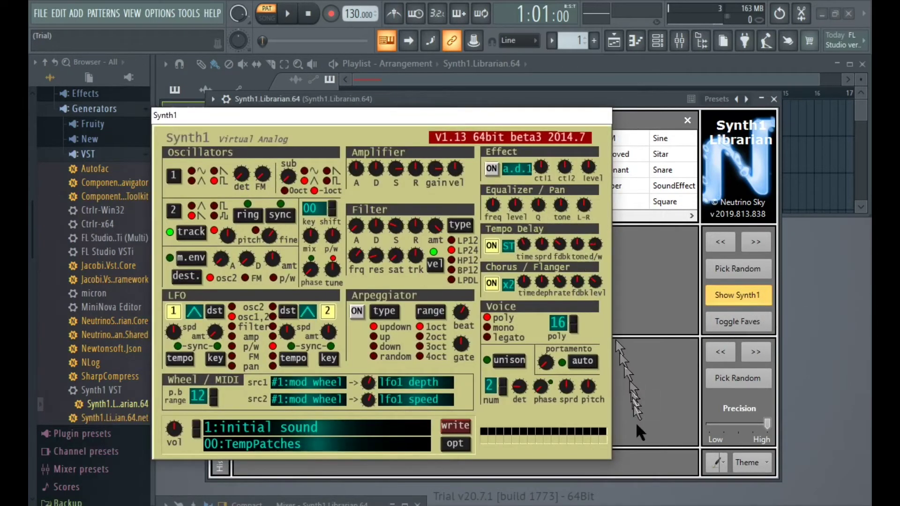
pyautogui.click(645, 458)
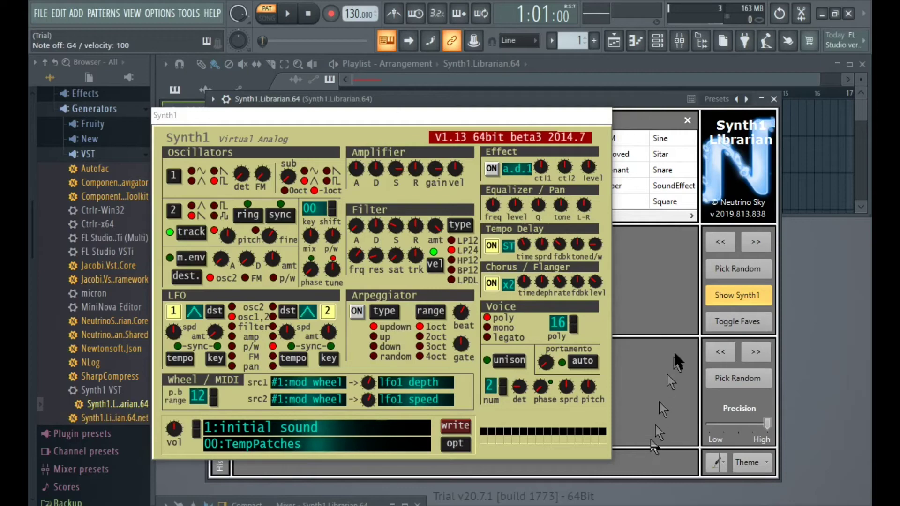
# Step: Hide the Synth1 editor and click Build in the Library tab to build the library from the zipbank
pyautogui.click(732, 293)
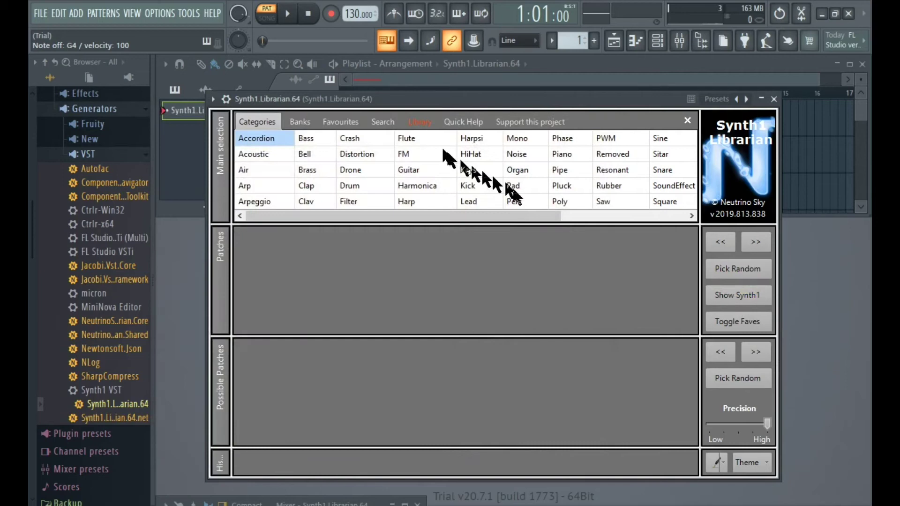
pyautogui.click(419, 123)
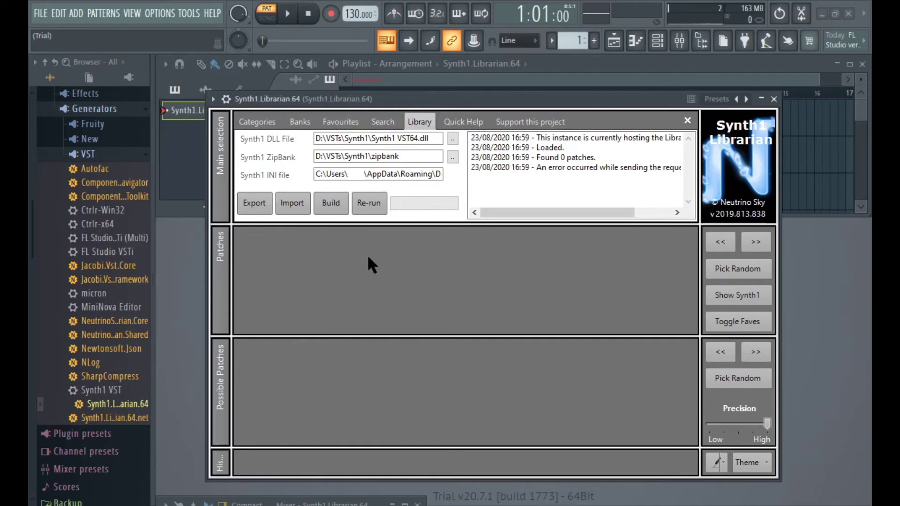
pyautogui.click(323, 202)
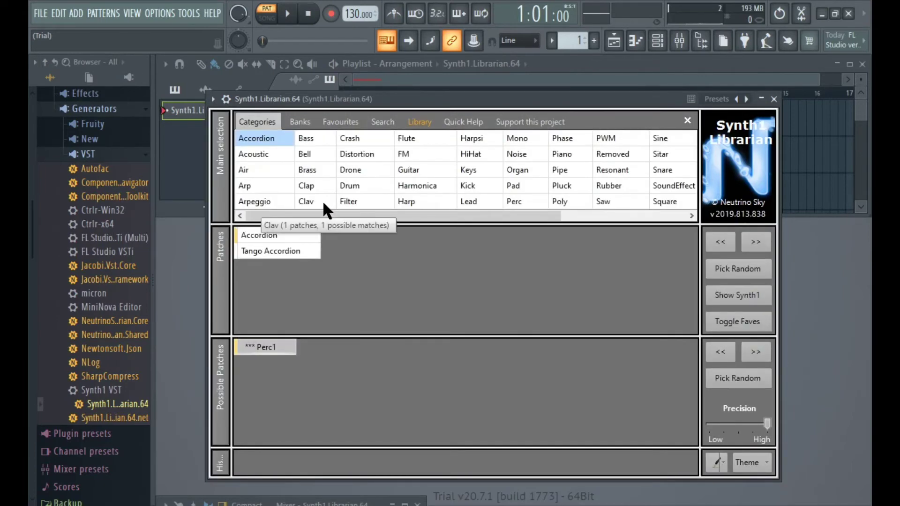
# Step: Load the Accordion patch, then the Pad category's deep space pad 1 and Ethair PAD patches
pyautogui.click(300, 233)
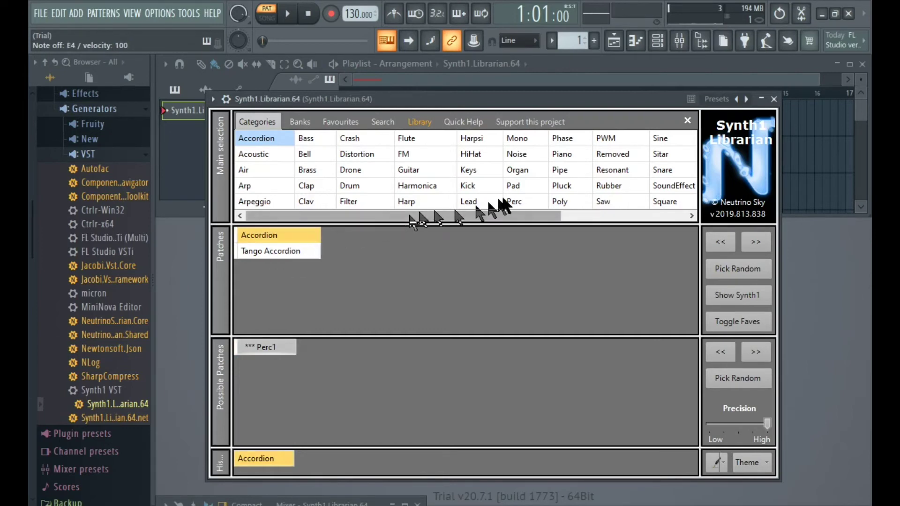
pyautogui.click(520, 187)
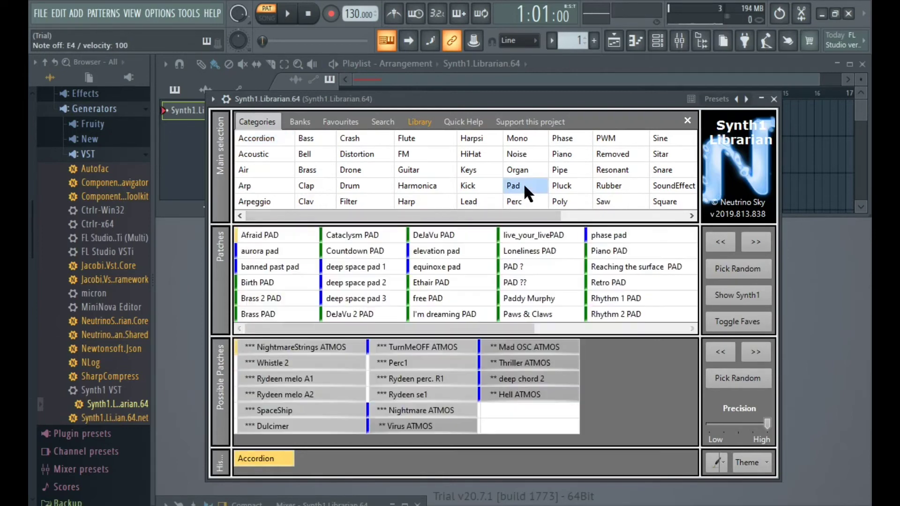
pyautogui.click(350, 267)
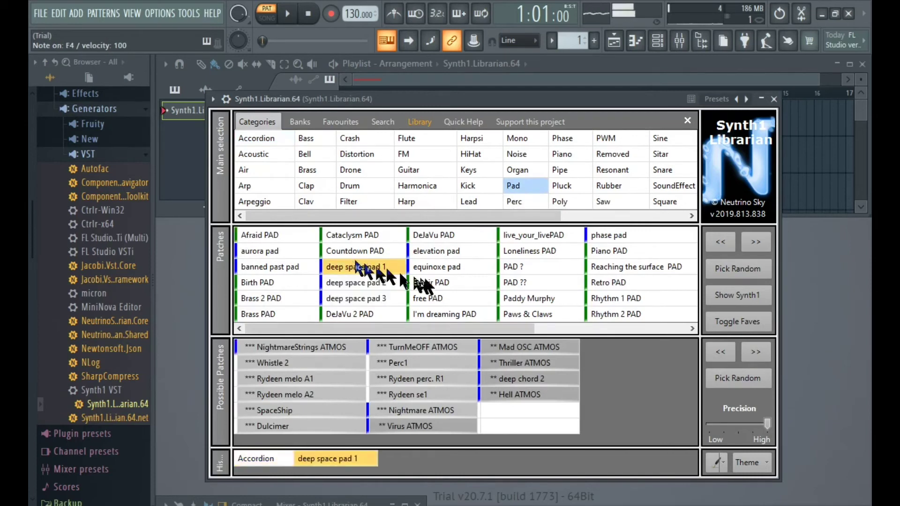
pyautogui.click(466, 280)
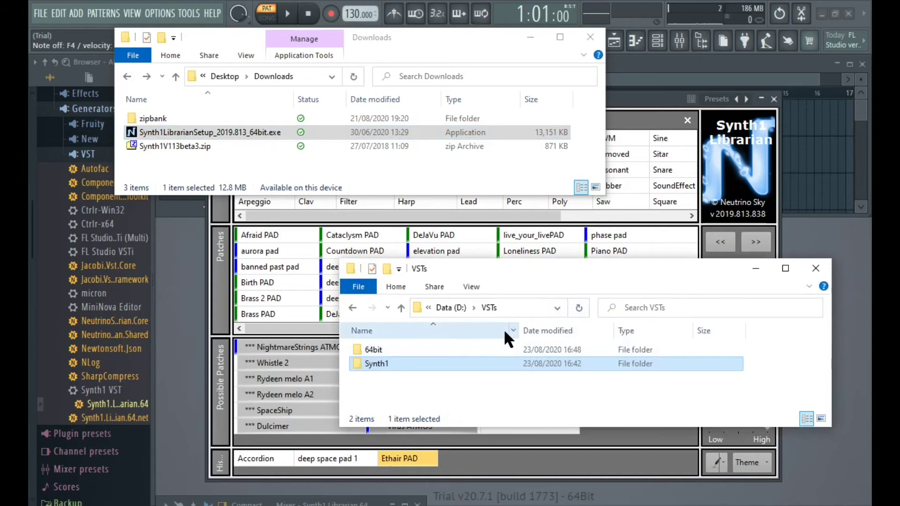
# Step: Navigate File Explorer into D:\VSTs\Synth1\zipbank
pyautogui.doubleClick(388, 364)
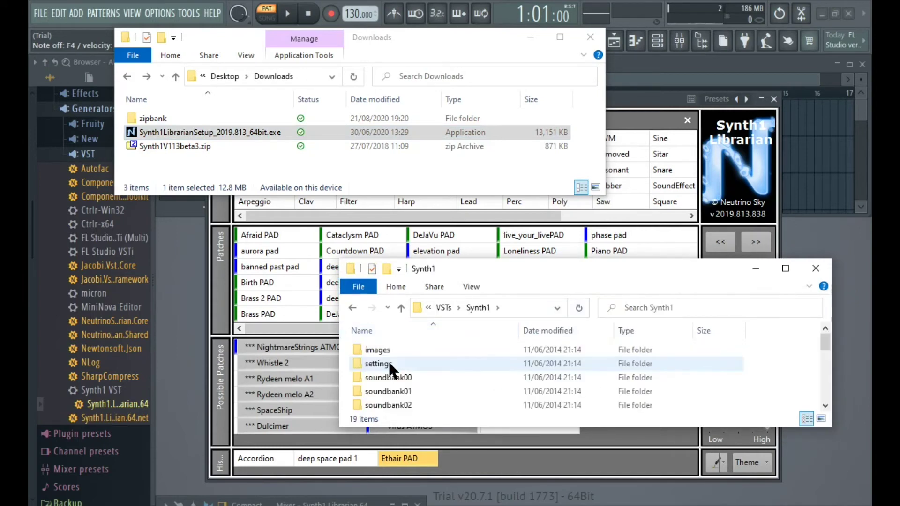
pyautogui.scroll(-5, 388, 361)
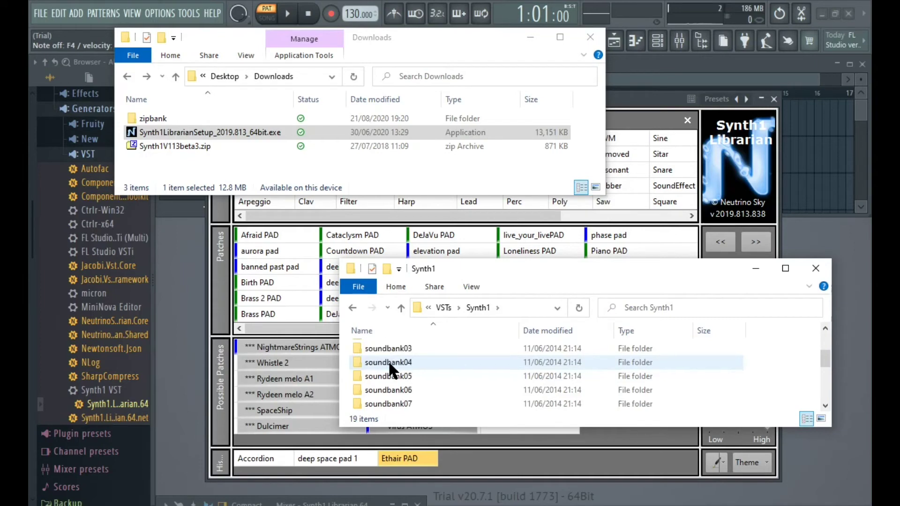
pyautogui.scroll(1, 388, 358)
pyautogui.doubleClick(388, 358)
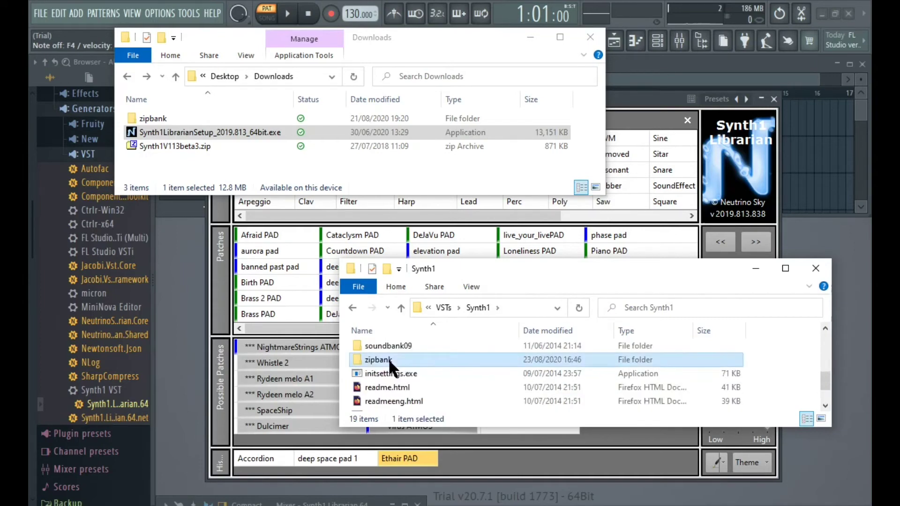
# Step: Copy all 118 downloaded zipbank files into Synth1's zipbank folder, replacing the 10 duplicates
pyautogui.doubleClick(153, 113)
pyautogui.click(298, 158)
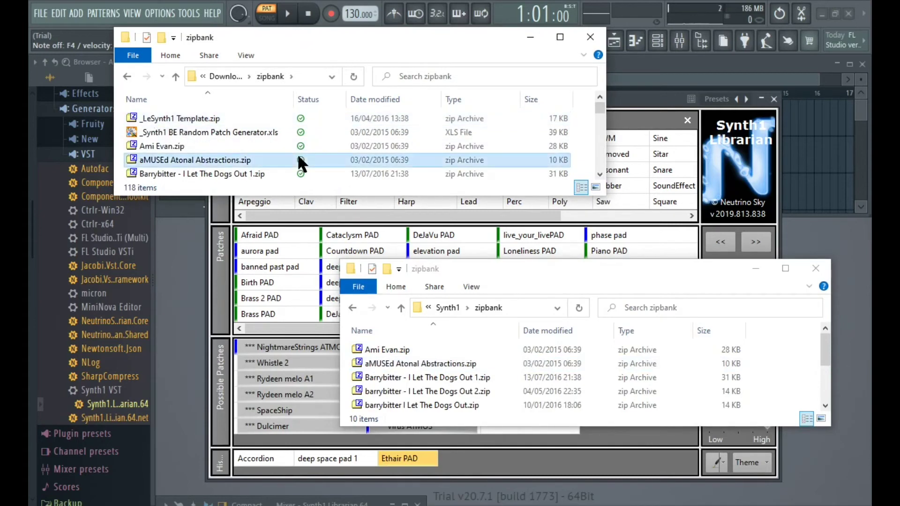
pyautogui.hotkey('ctrl', 'a')
pyautogui.moveTo(268, 159); pyautogui.dragTo(571, 389)
pyautogui.click(612, 445)
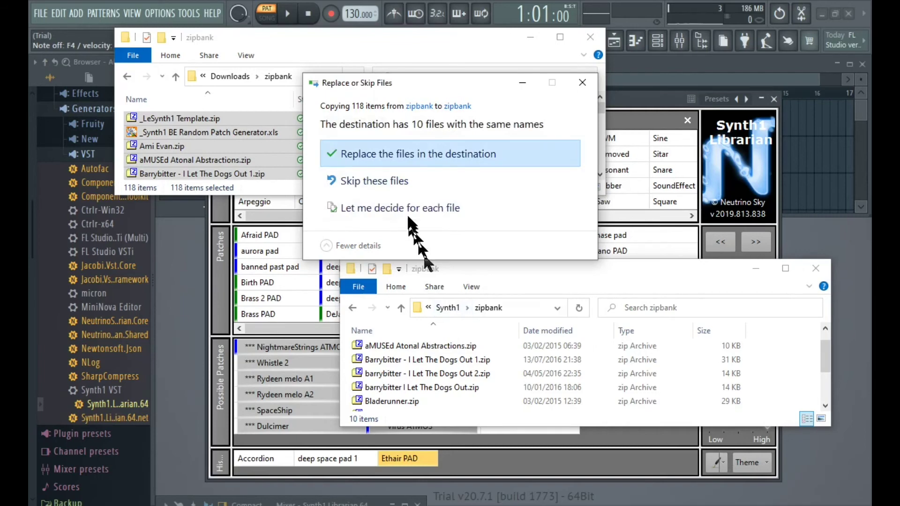
pyautogui.click(401, 148)
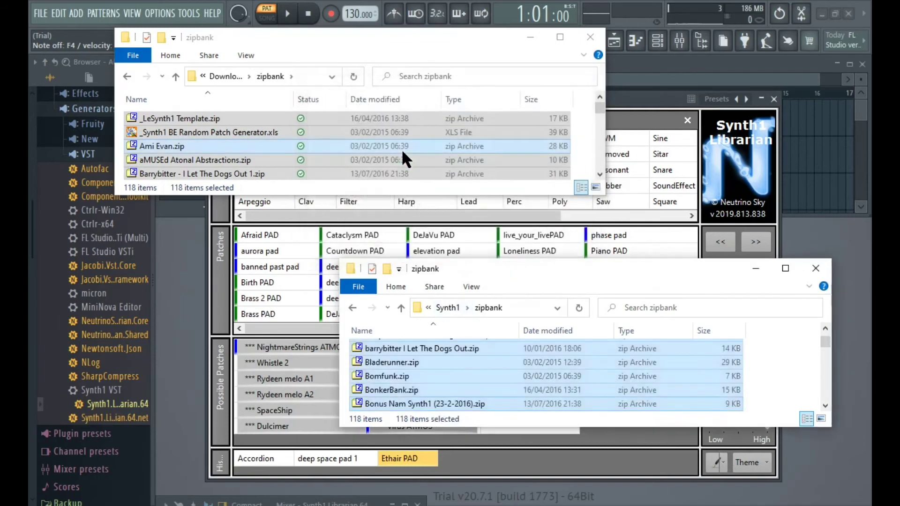
# Step: Bring FL Studio forward and click Build in the librarian's Library tab to rebuild from the expanded zipbank
pyautogui.click(488, 471)
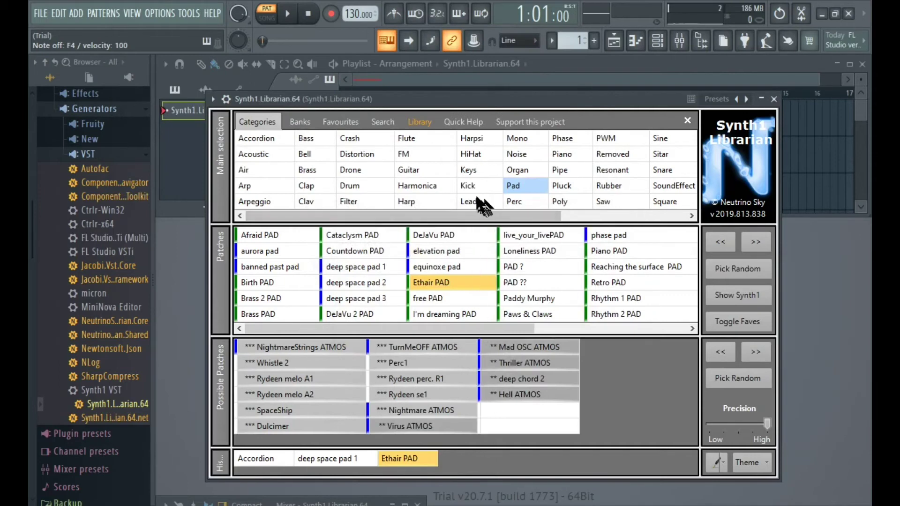
pyautogui.click(422, 124)
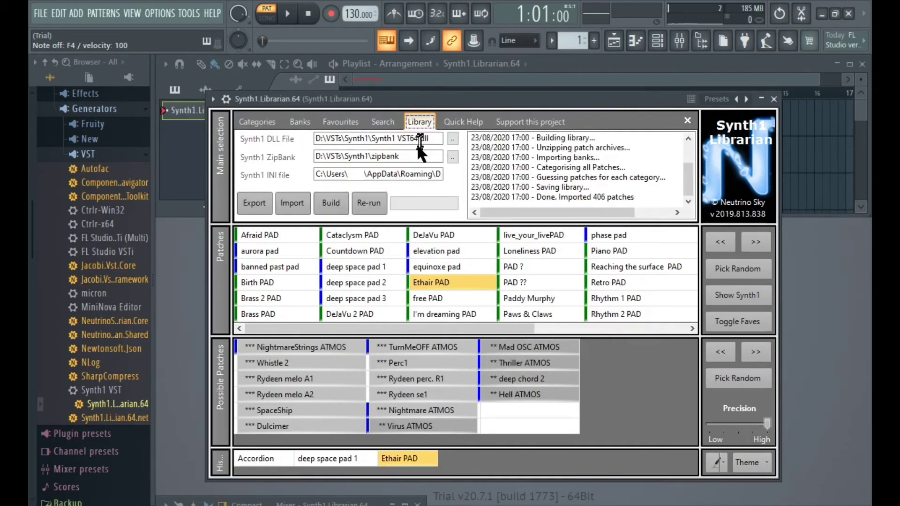
pyautogui.click(344, 218)
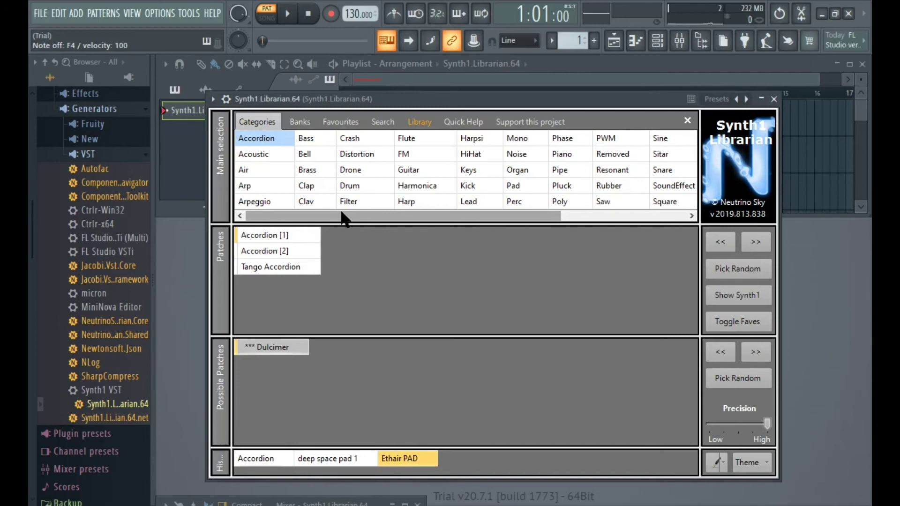
# Step: Browse the Acoustic, Air, Arp, Arpeggio, Clav, Clap, Brass and Bell category patch lists
pyautogui.click(277, 154)
pyautogui.click(277, 170)
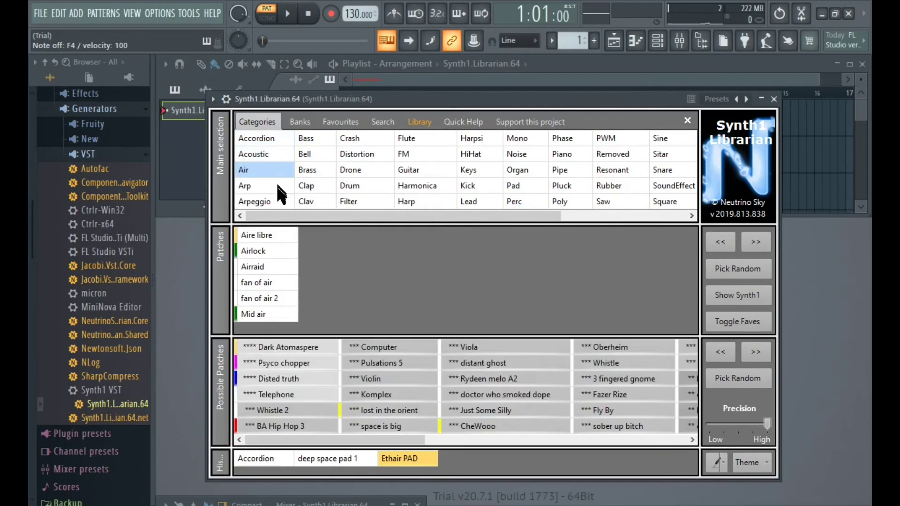
pyautogui.click(276, 185)
pyautogui.click(276, 199)
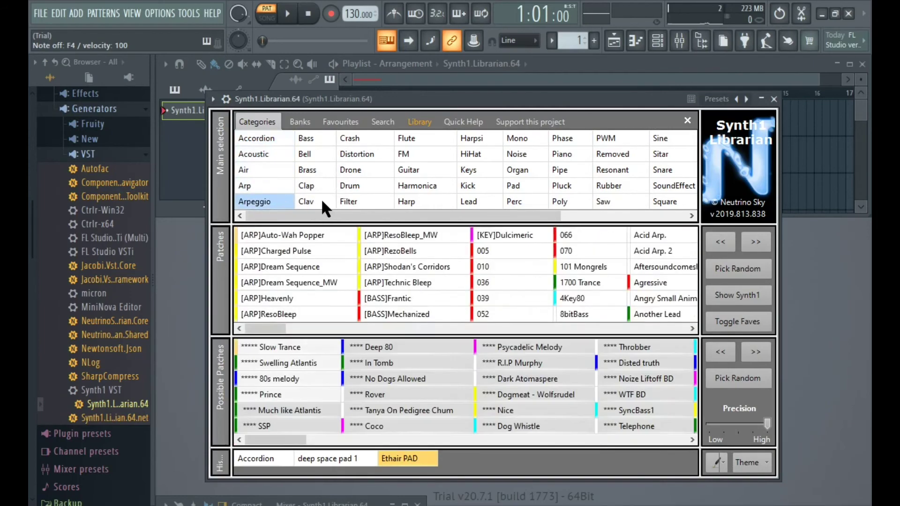
pyautogui.click(322, 199)
pyautogui.click(319, 185)
pyautogui.click(322, 170)
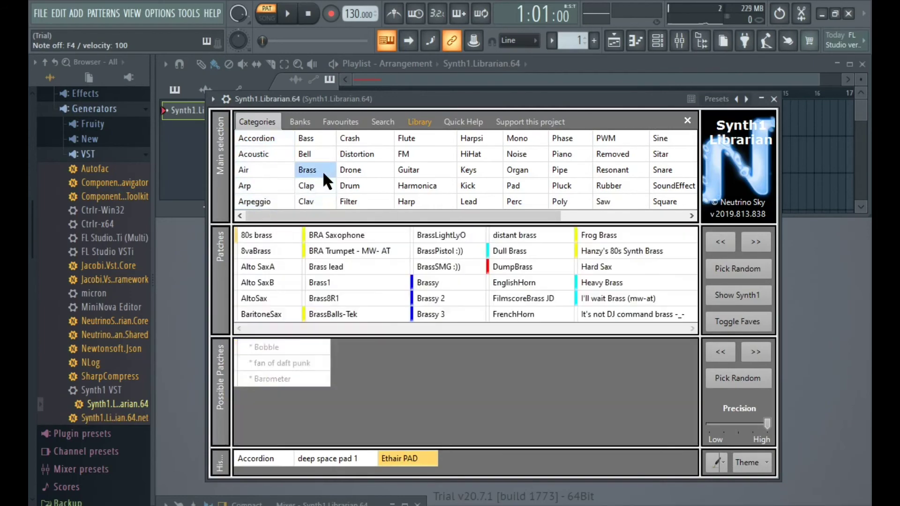
pyautogui.click(327, 151)
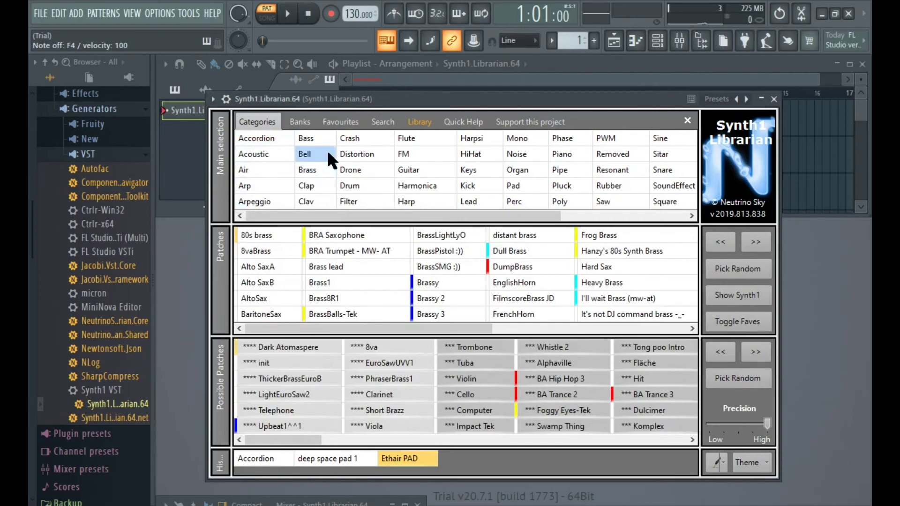
# Step: Switch to browsing the library by bank and page through the bank list
pyautogui.click(307, 121)
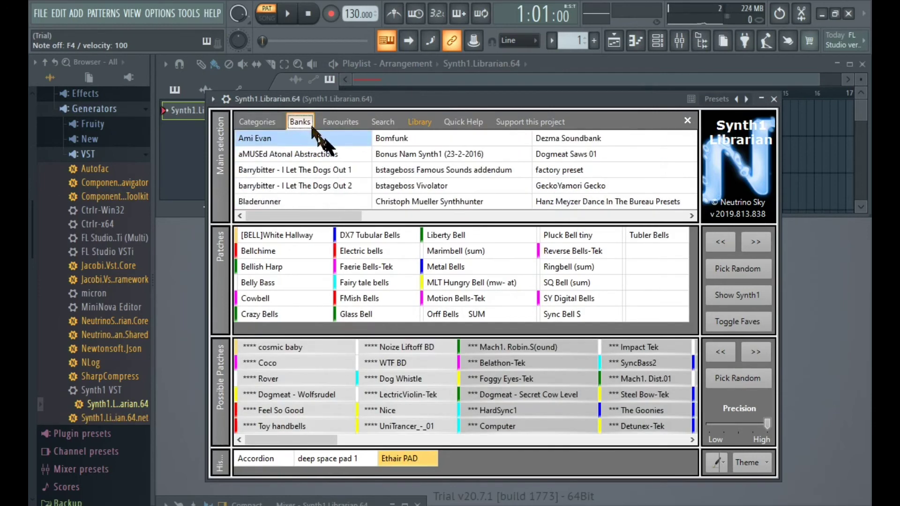
pyautogui.click(400, 216)
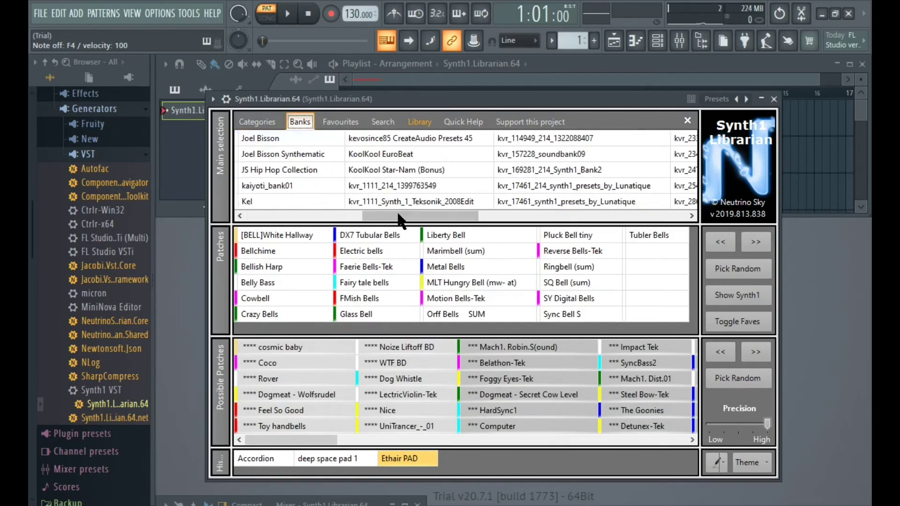
pyautogui.click(493, 217)
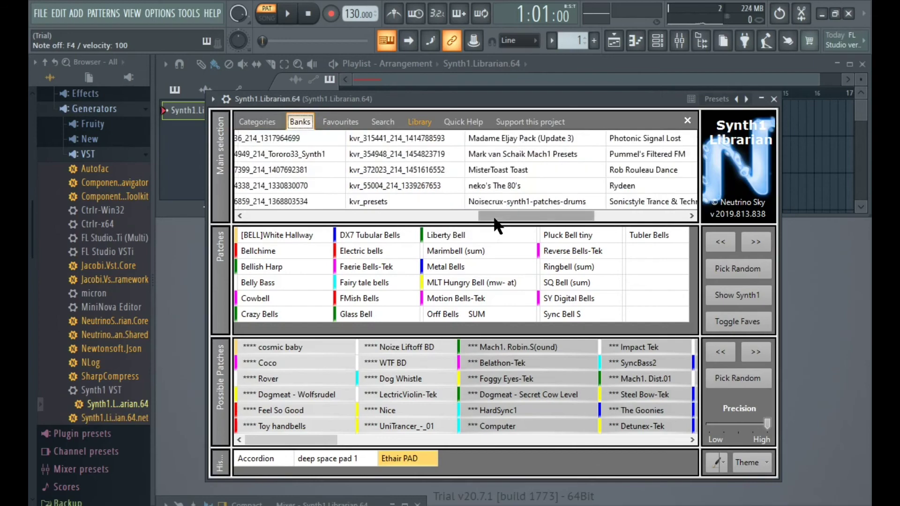
pyautogui.click(620, 217)
pyautogui.moveTo(620, 219); pyautogui.dragTo(317, 201)
# Step: Back in Categories, load Ringbell (sum), then the Reverse Bells-Tek patch
pyautogui.click(257, 122)
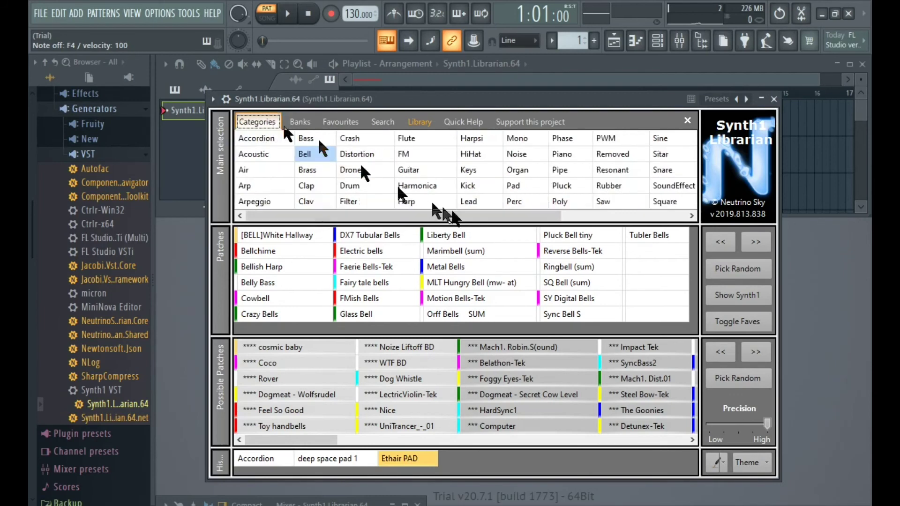
pyautogui.click(588, 265)
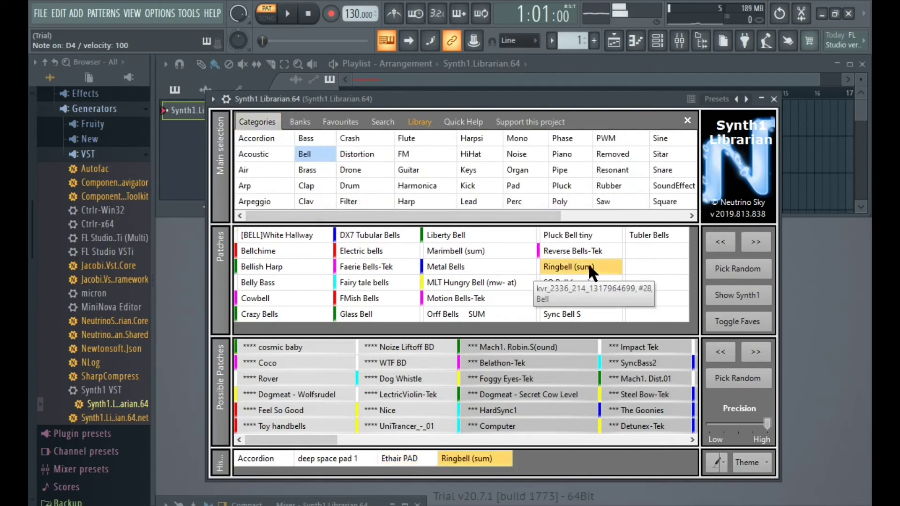
pyautogui.click(588, 251)
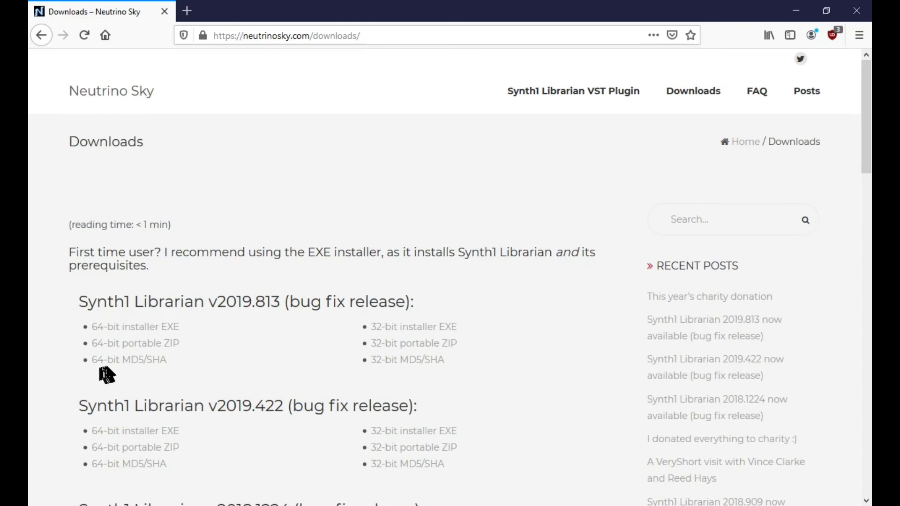
# Step: Check the 64-bit MD5/SHA checksums, then select the Synth1 Librarian prerequisites heading
pyautogui.click(119, 361)
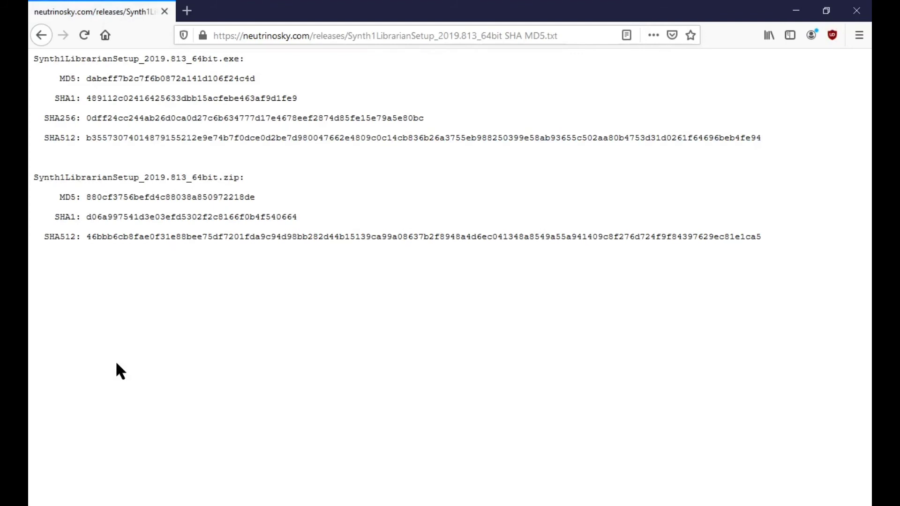
pyautogui.click(42, 35)
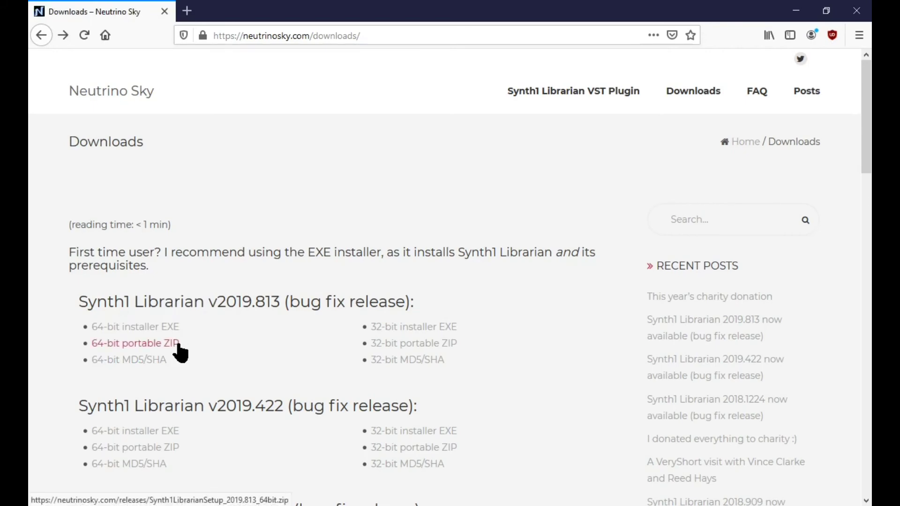
pyautogui.scroll(-15, 197, 336)
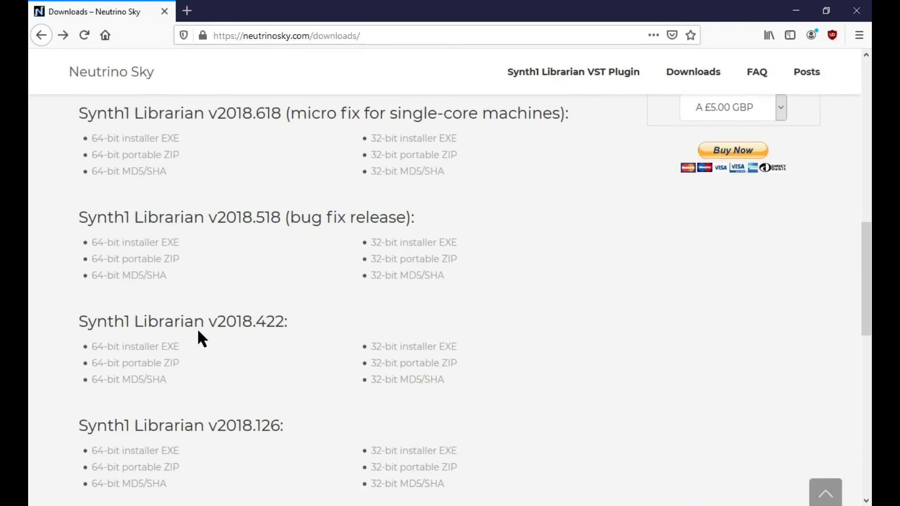
pyautogui.scroll(-6, 198, 331)
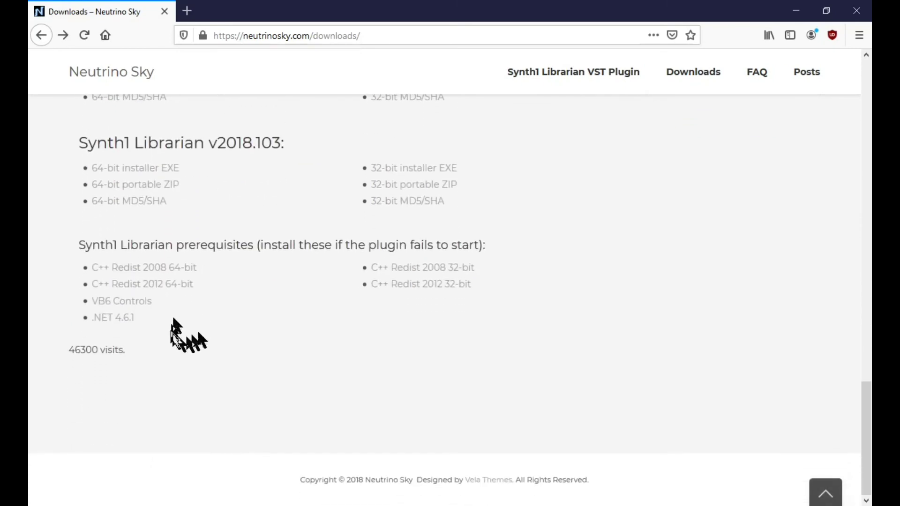
pyautogui.moveTo(84, 250); pyautogui.dragTo(494, 248)
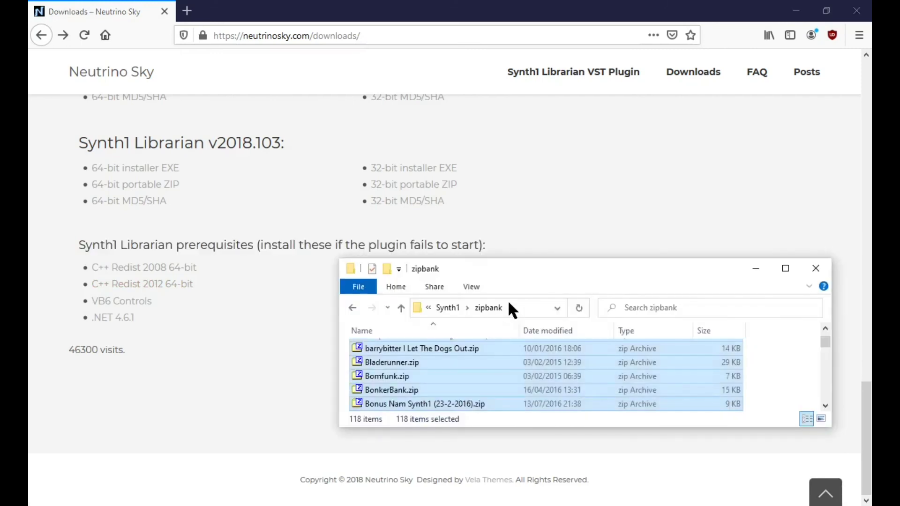
# Step: Enlarge the zipbank folder, minimize Firefox and Downloads, and open crispydinner BonkerBank.zip
pyautogui.moveTo(519, 261); pyautogui.dragTo(520, 133)
pyautogui.click(799, 13)
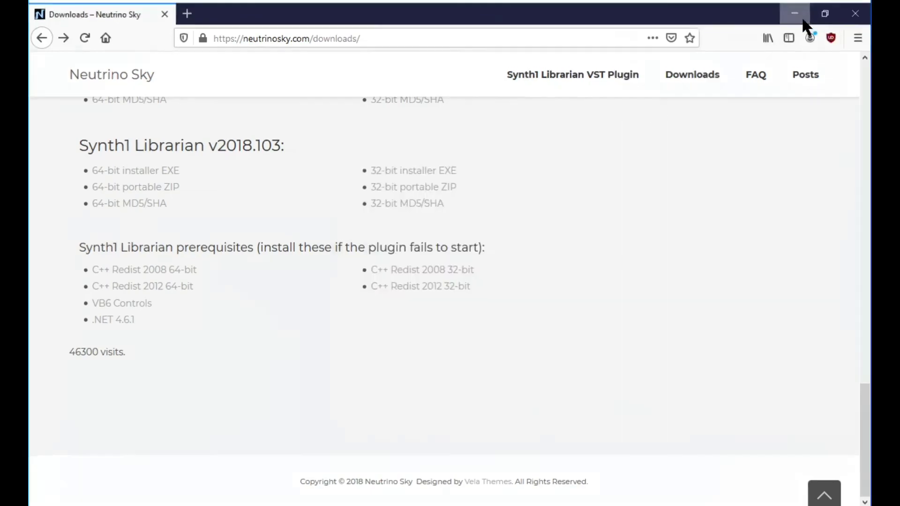
pyautogui.click(527, 36)
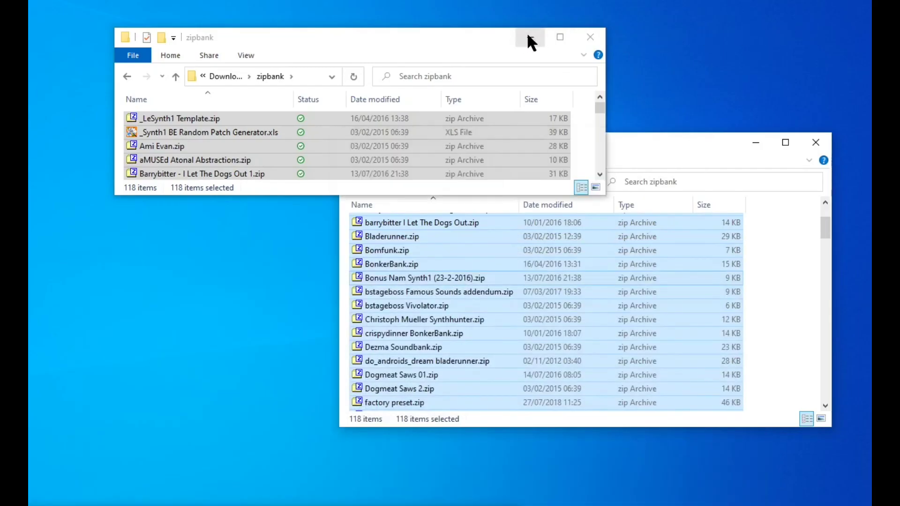
pyautogui.click(773, 275)
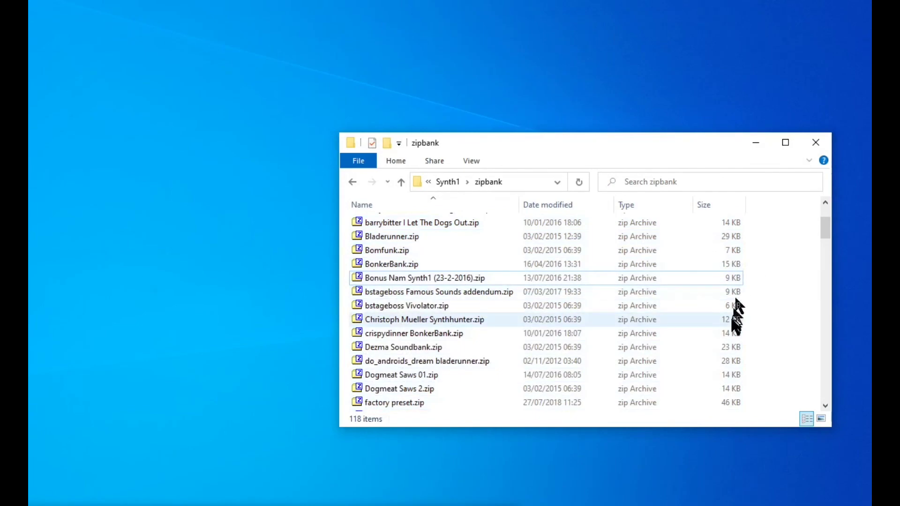
pyautogui.doubleClick(424, 330)
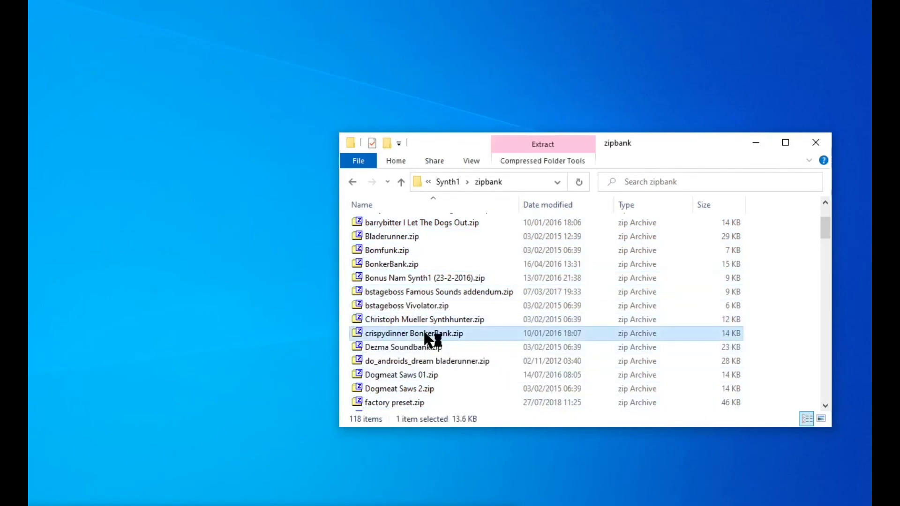
# Step: Scroll through the 31 .sy1 patches and dummy.txt in the archive, then close 7-Zip
pyautogui.scroll(-3, 330, 276)
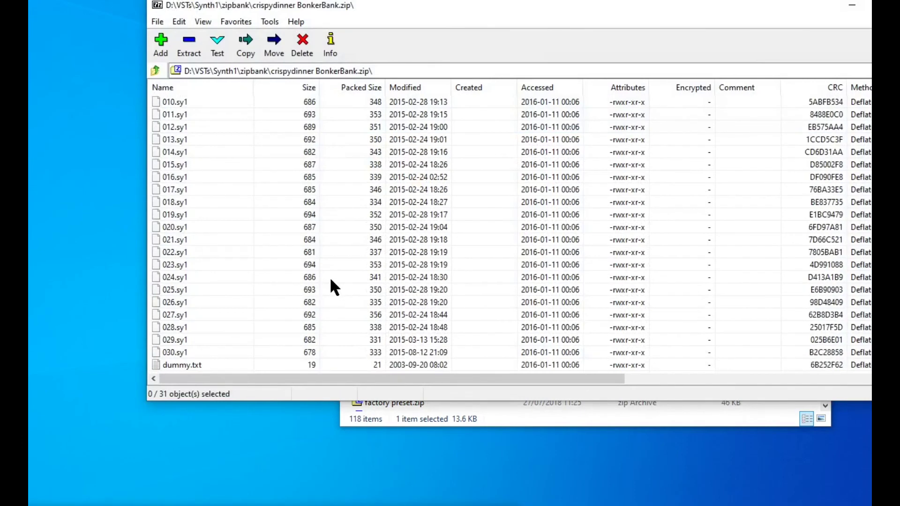
pyautogui.scroll(3, 330, 278)
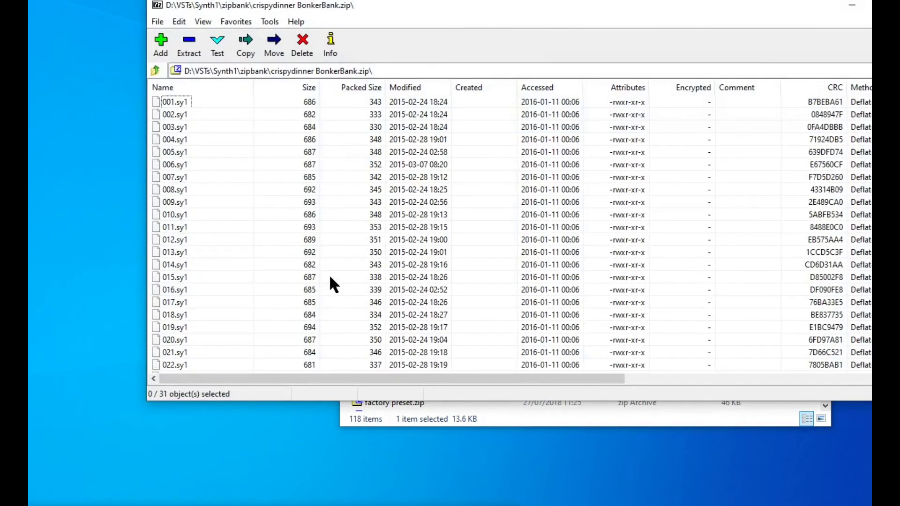
pyautogui.scroll(-3, 330, 277)
pyautogui.scroll(3, 333, 283)
pyautogui.hotkey('alt', 'F4')
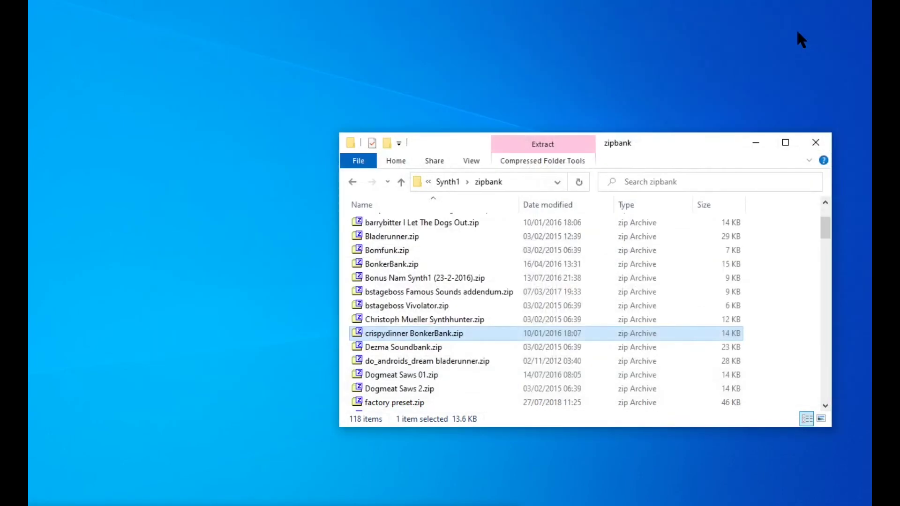
# Step: Close the zipbank folder and view the Library log reporting 2497 imported patches
pyautogui.click(819, 148)
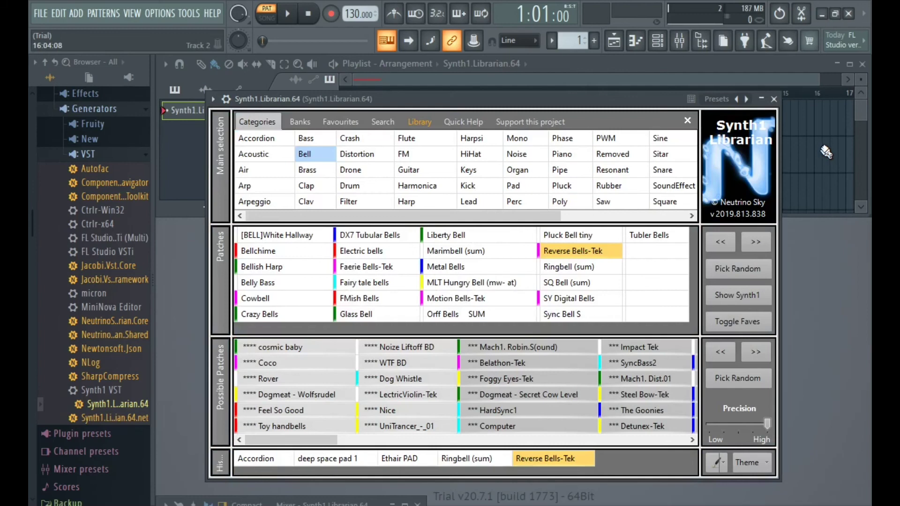
pyautogui.click(418, 122)
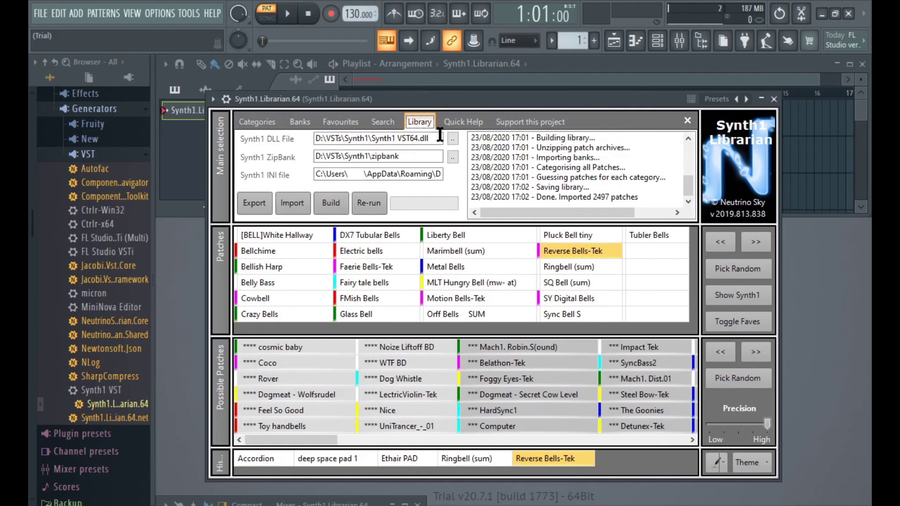
pyautogui.moveTo(439, 136); pyautogui.dragTo(305, 141)
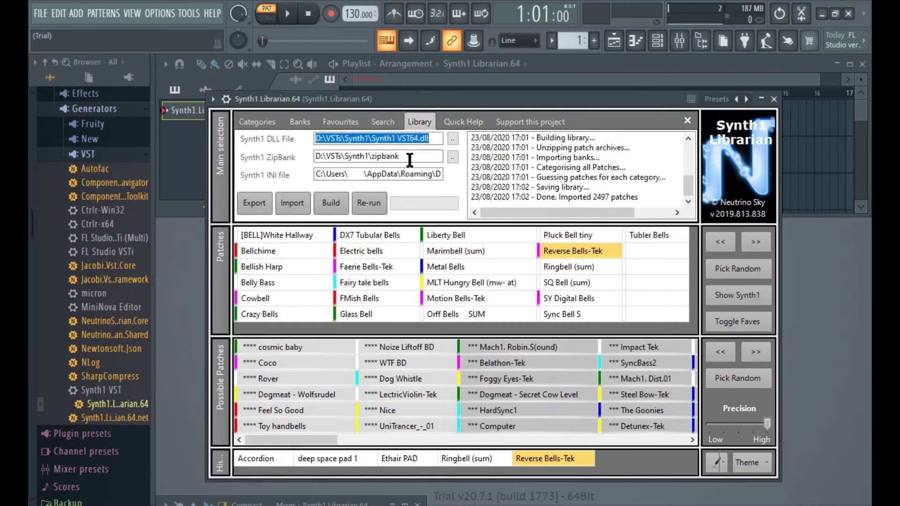